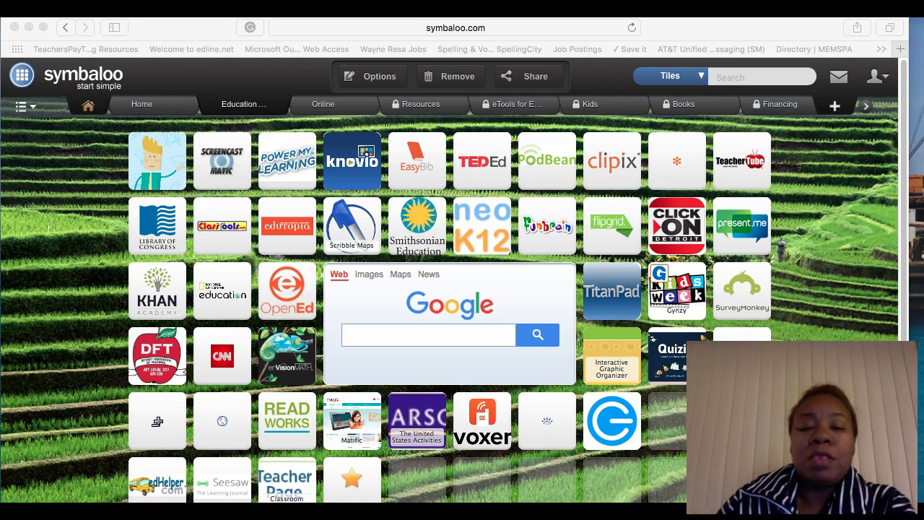
# Switch to the Home webmix and launch the Edmodo site from its tile.
pyautogui.click(173, 111)
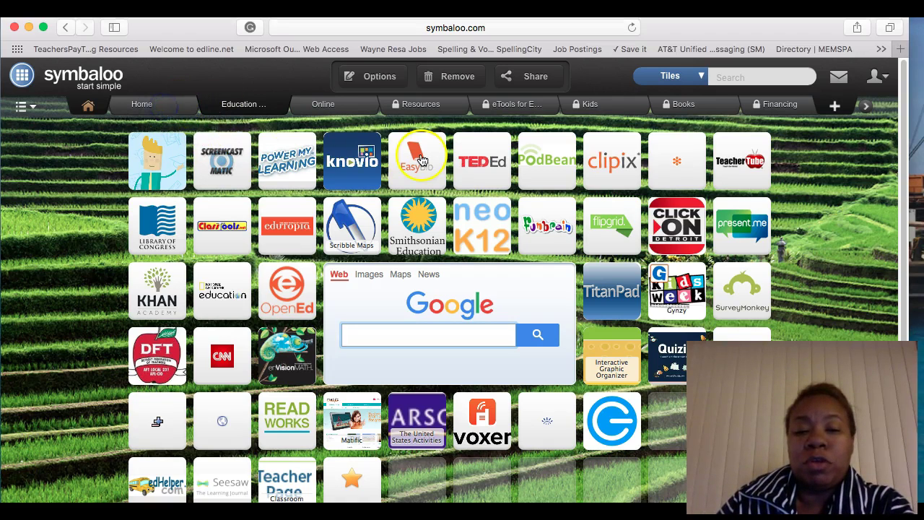
pyautogui.click(167, 112)
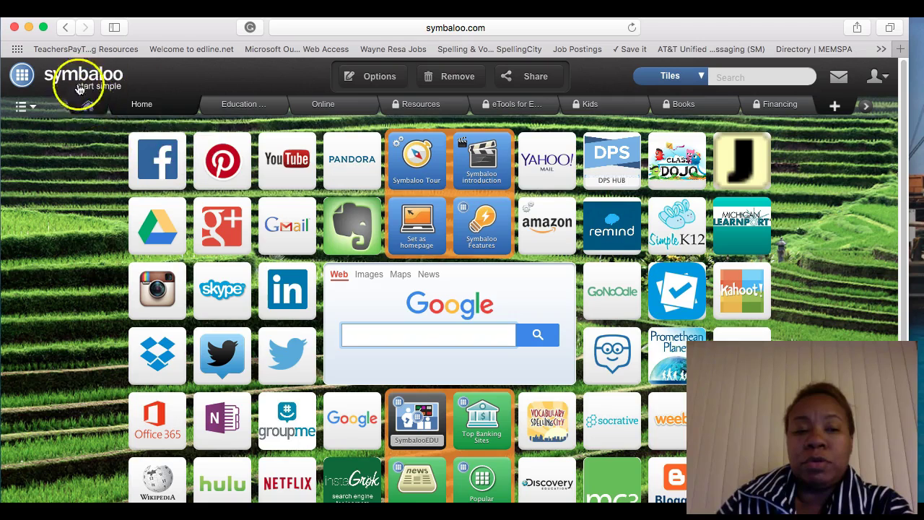
pyautogui.click(608, 353)
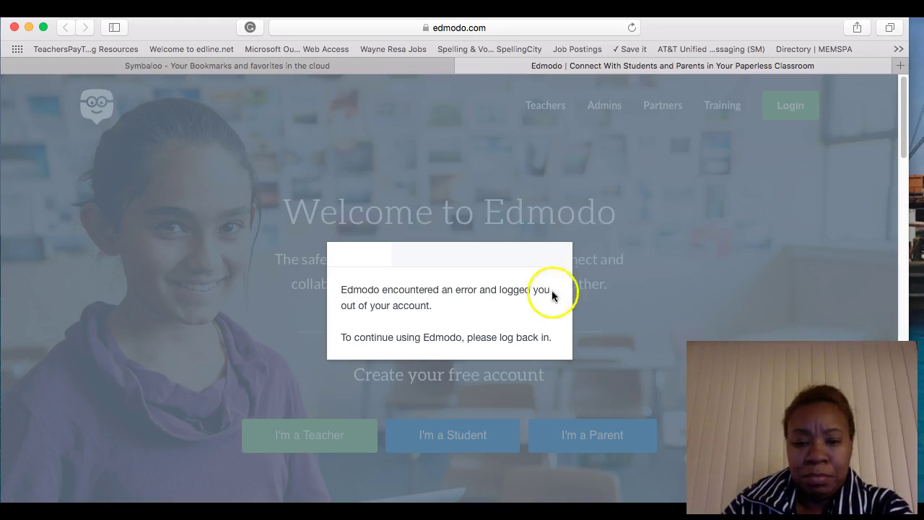
# Log in to Edmodo with the saved account credentials and log back out.
pyautogui.click(480, 337)
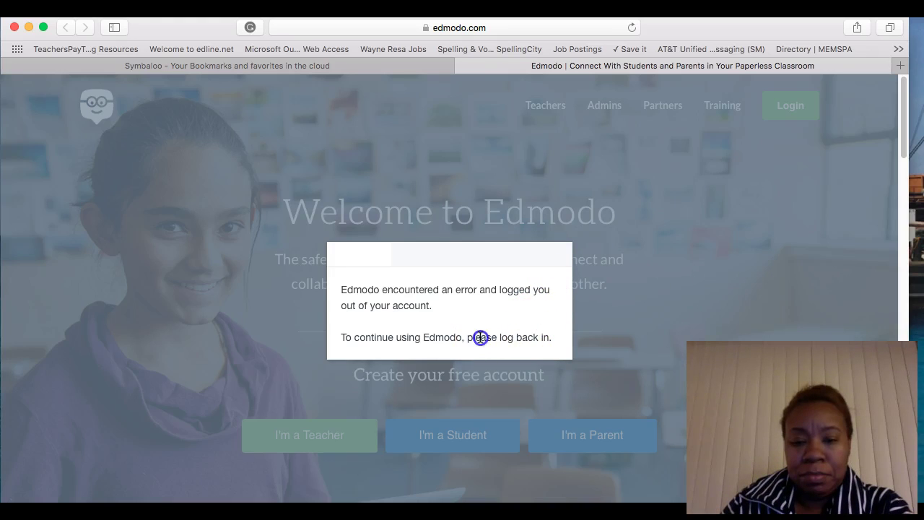
pyautogui.click(788, 109)
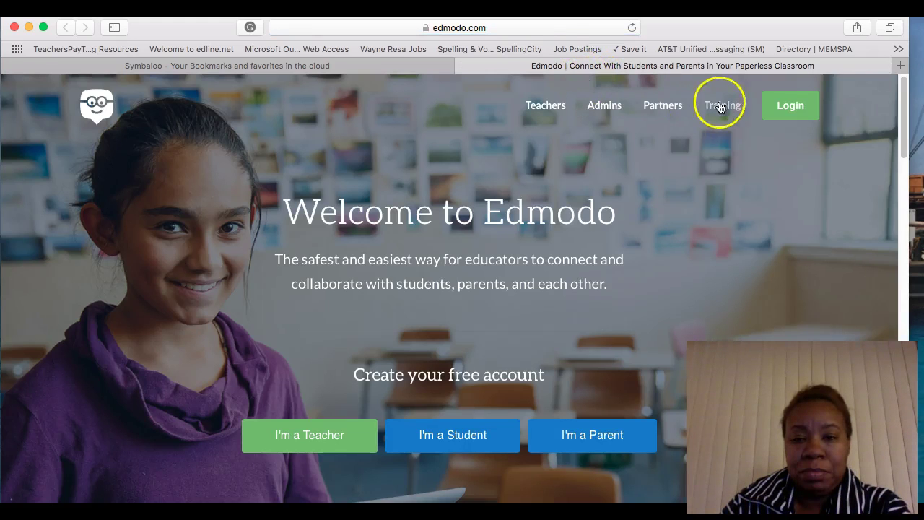
pyautogui.click(783, 108)
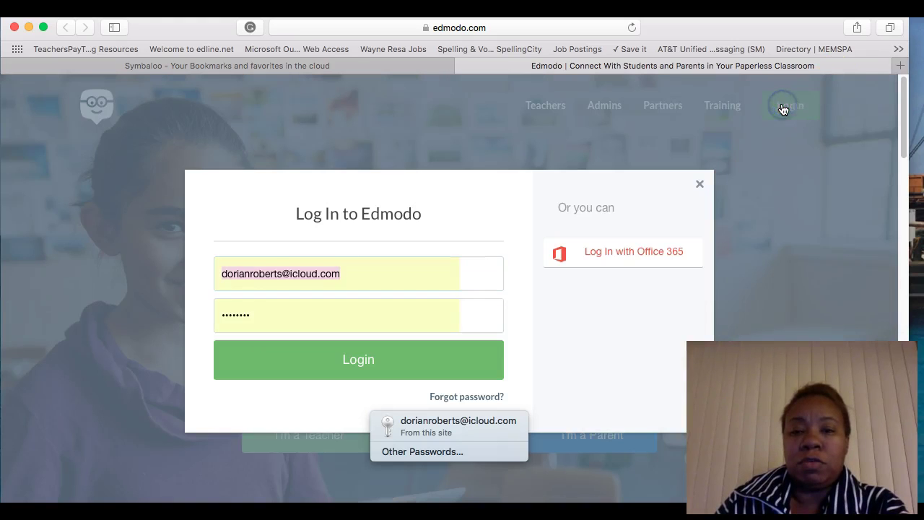
pyautogui.click(279, 277)
pyautogui.click(319, 354)
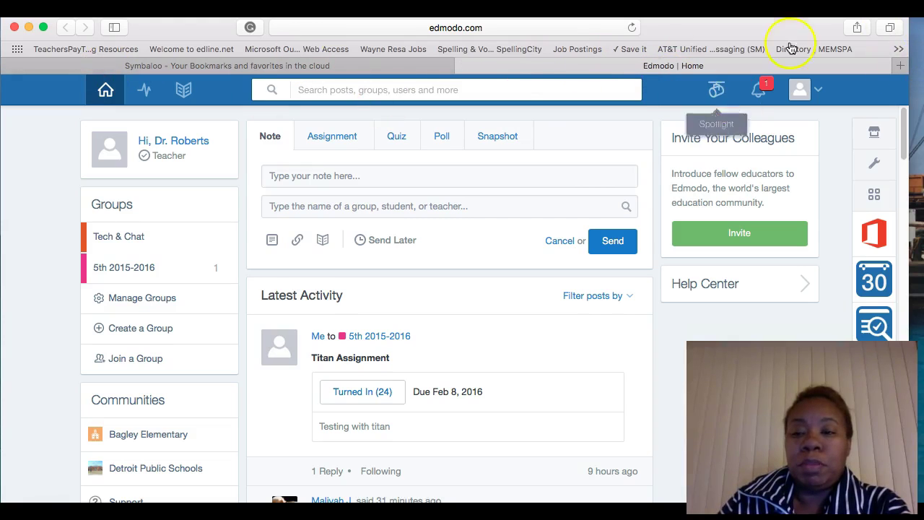
pyautogui.click(815, 95)
pyautogui.click(764, 285)
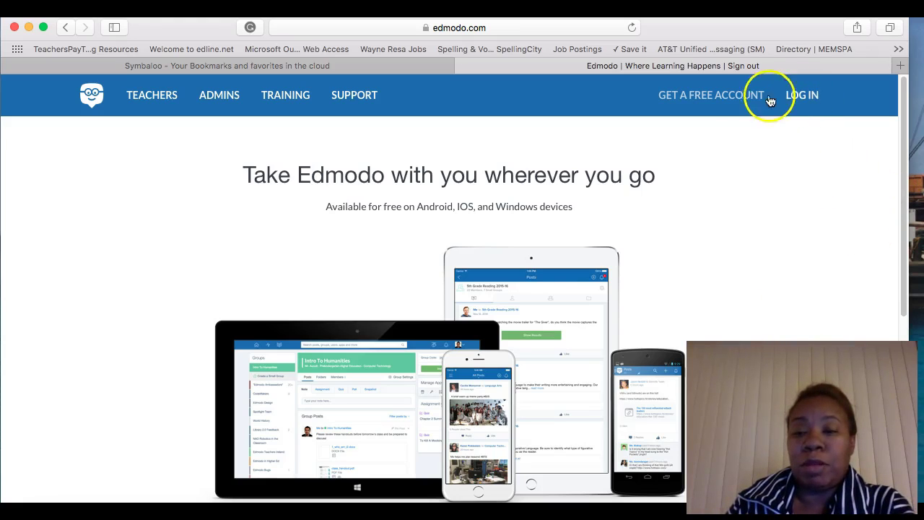
# View the teacher sign-up form for a free Edmodo account, including the Office 365 option, and close it.
pyautogui.click(721, 101)
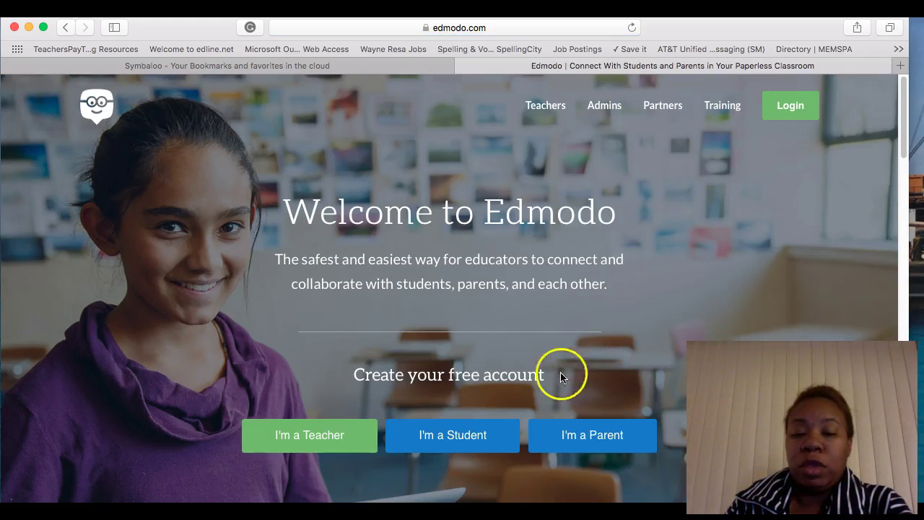
pyautogui.click(332, 441)
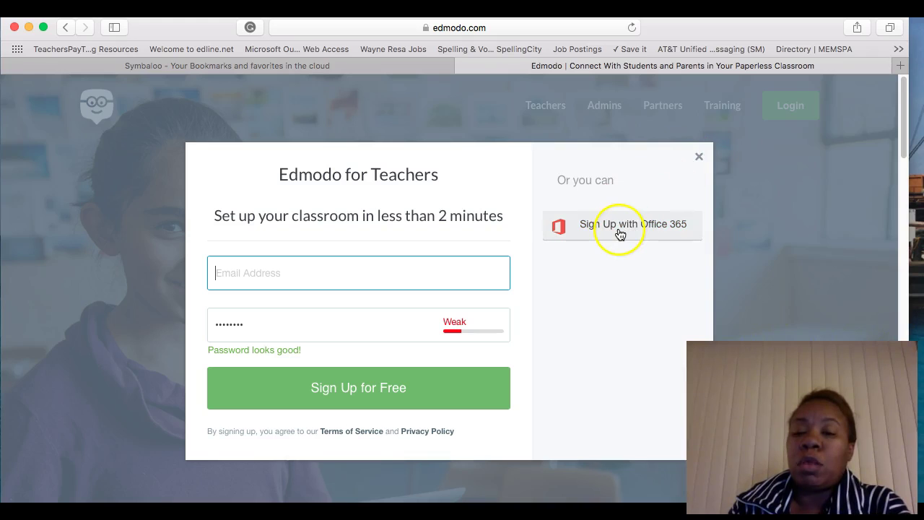
pyautogui.click(698, 159)
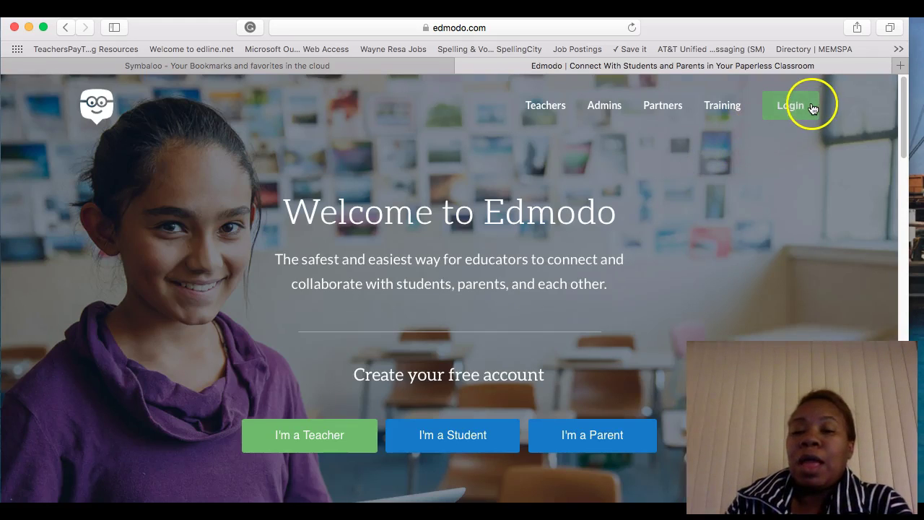
# Log in to the teacher account again, log out, and dismiss the reopened login form.
pyautogui.click(808, 109)
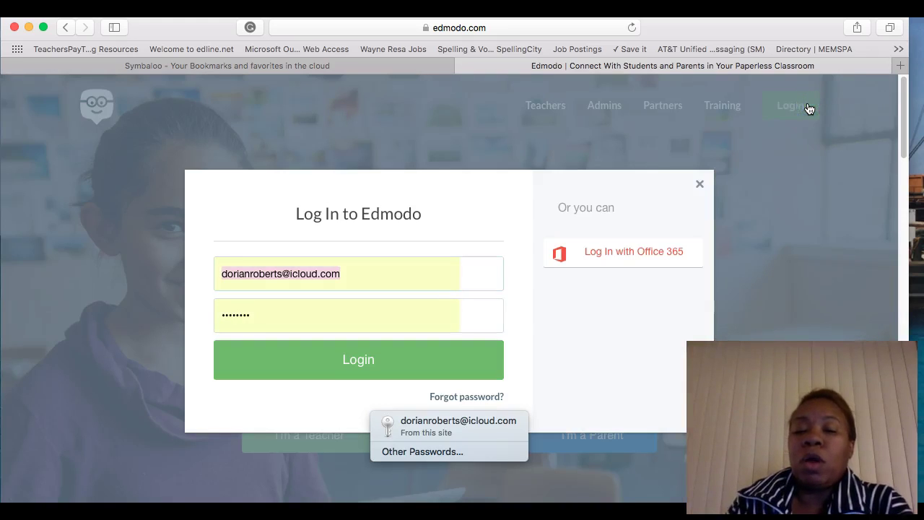
pyautogui.click(383, 352)
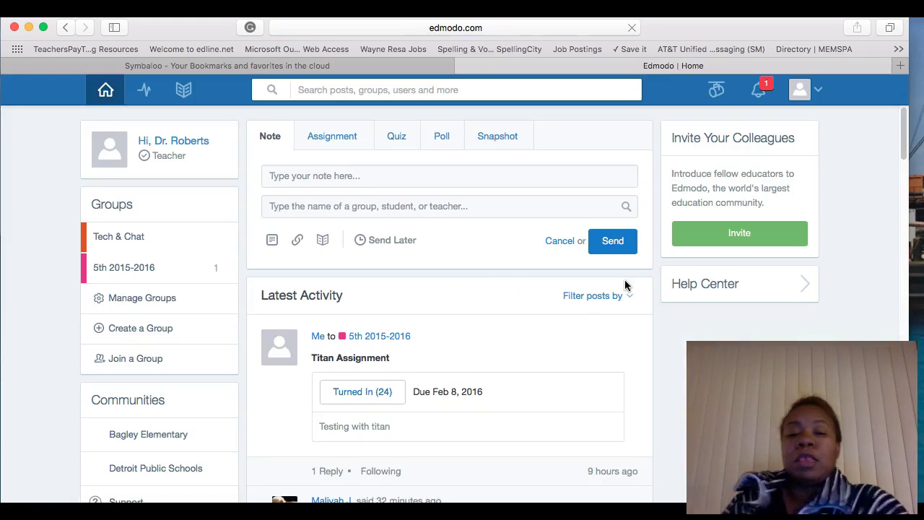
pyautogui.click(820, 91)
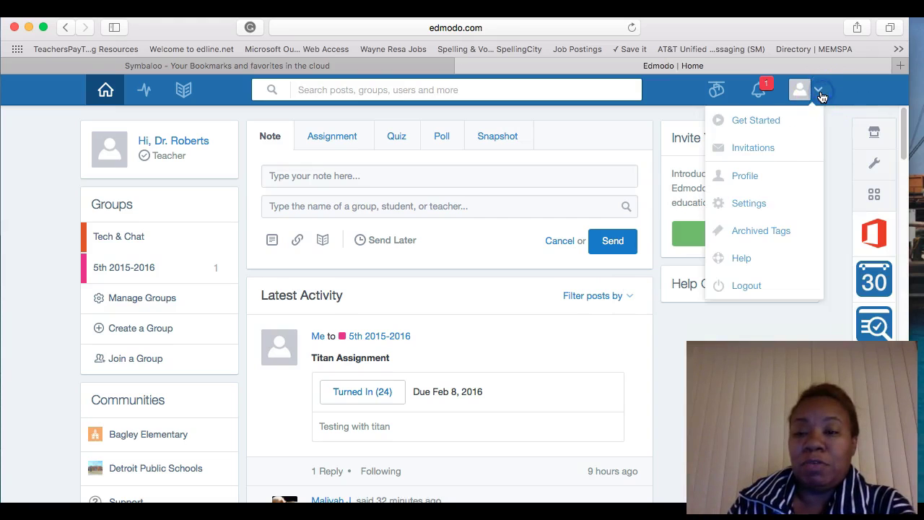
pyautogui.click(769, 285)
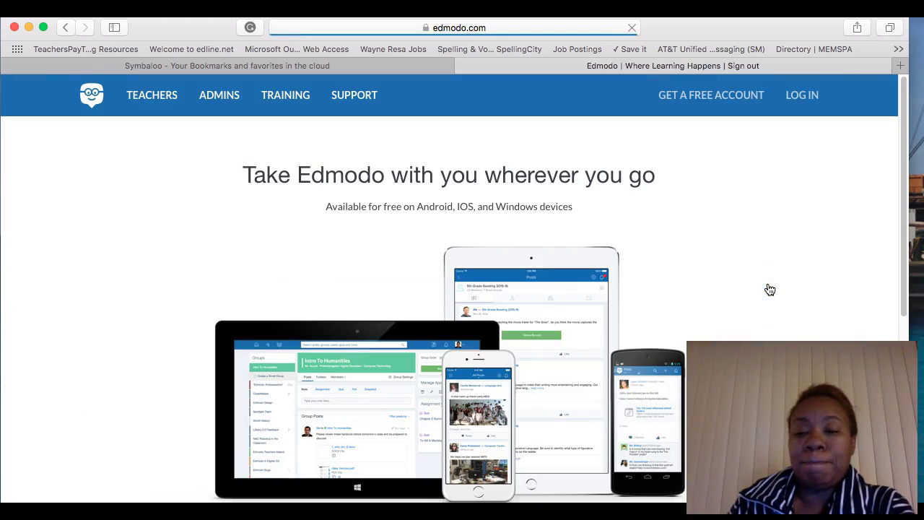
pyautogui.click(797, 95)
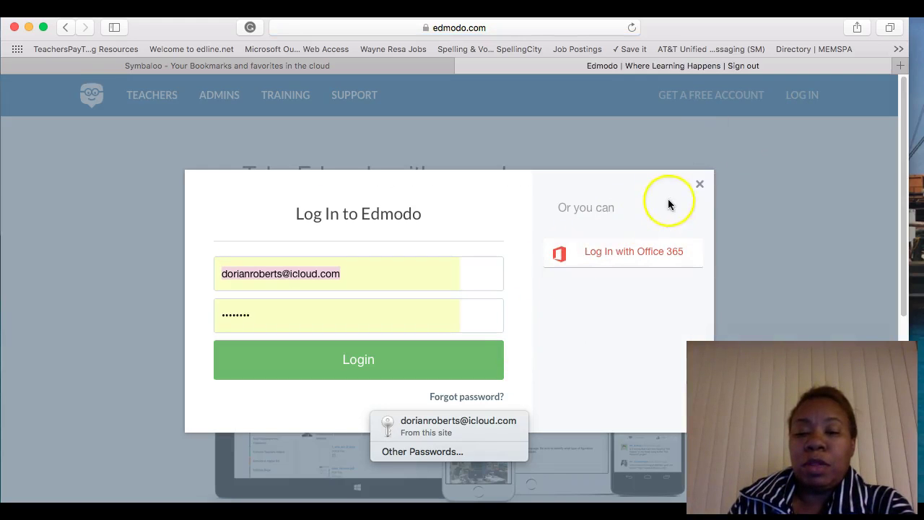
pyautogui.click(698, 184)
# Review the student sign-up form's group code, username, email and password fields, and close the form without registering.
pyautogui.moveTo(659, 94); pyautogui.dragTo(712, 102)
pyautogui.click(712, 101)
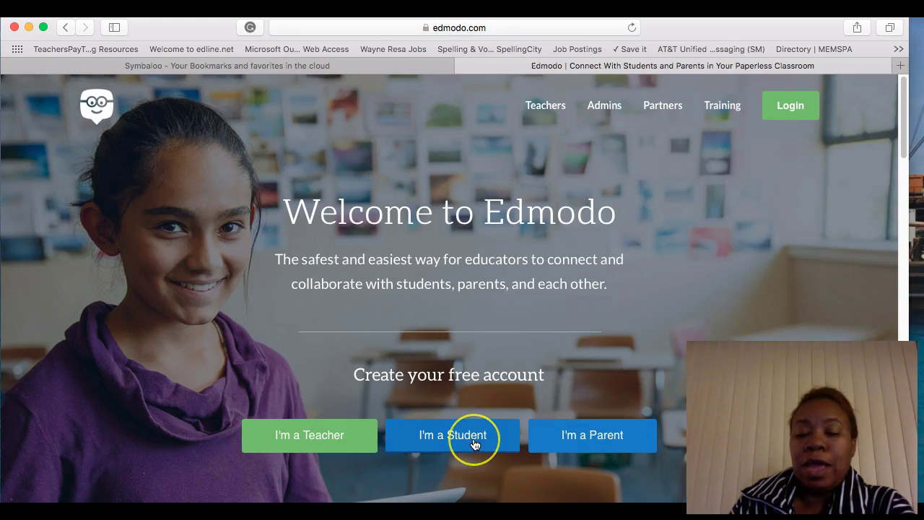
pyautogui.click(491, 440)
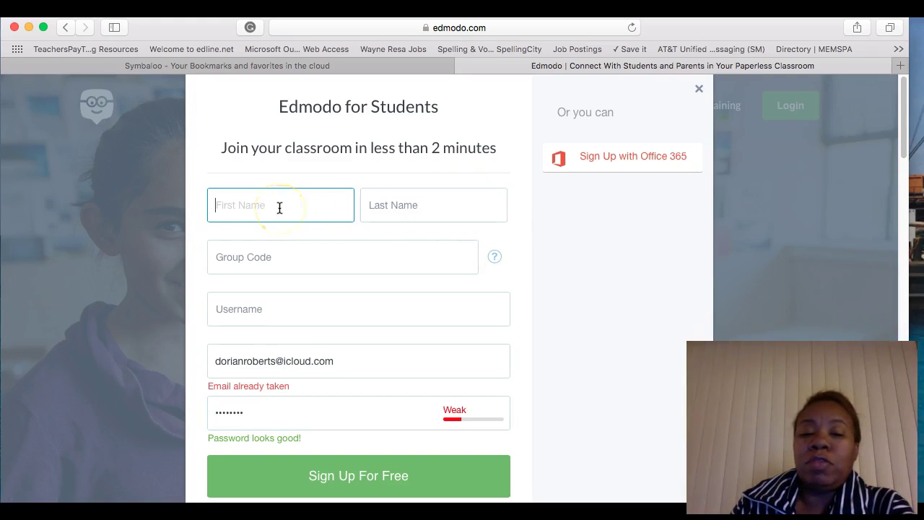
pyautogui.click(284, 258)
pyautogui.click(345, 262)
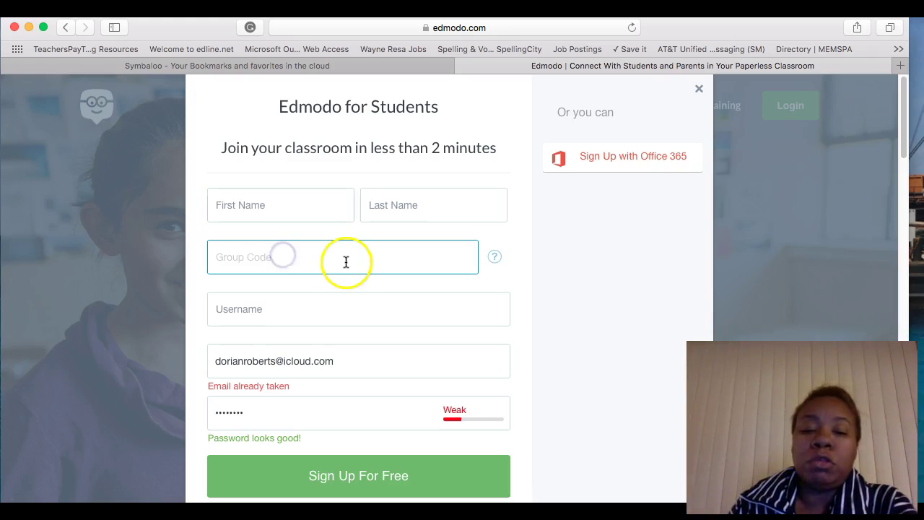
pyautogui.click(316, 310)
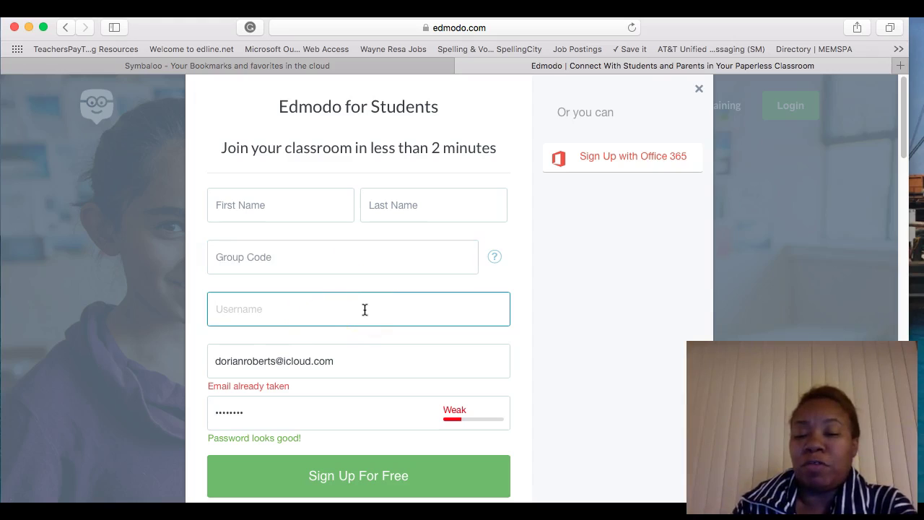
pyautogui.click(332, 374)
pyautogui.click(324, 404)
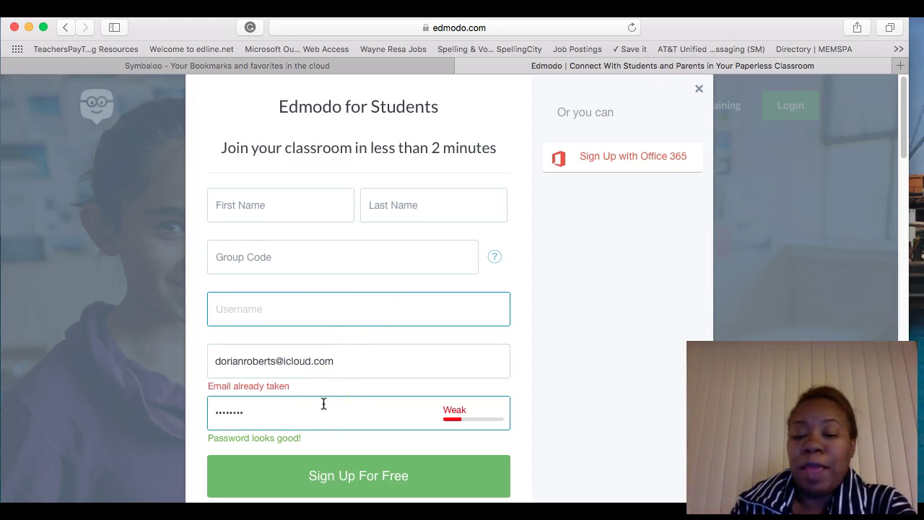
pyautogui.click(305, 387)
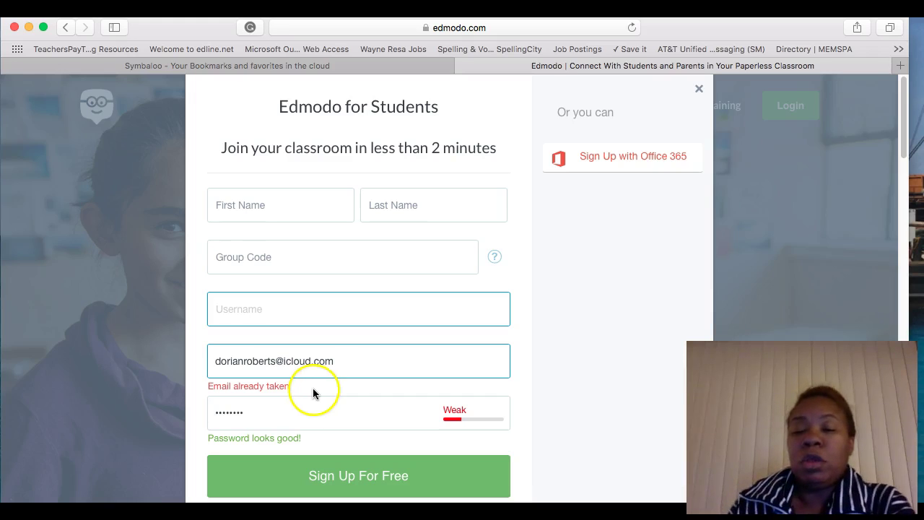
pyautogui.click(415, 320)
pyautogui.click(697, 90)
# Log in with the saved teacher account and open the 5th 2015-2016 group.
pyautogui.click(791, 108)
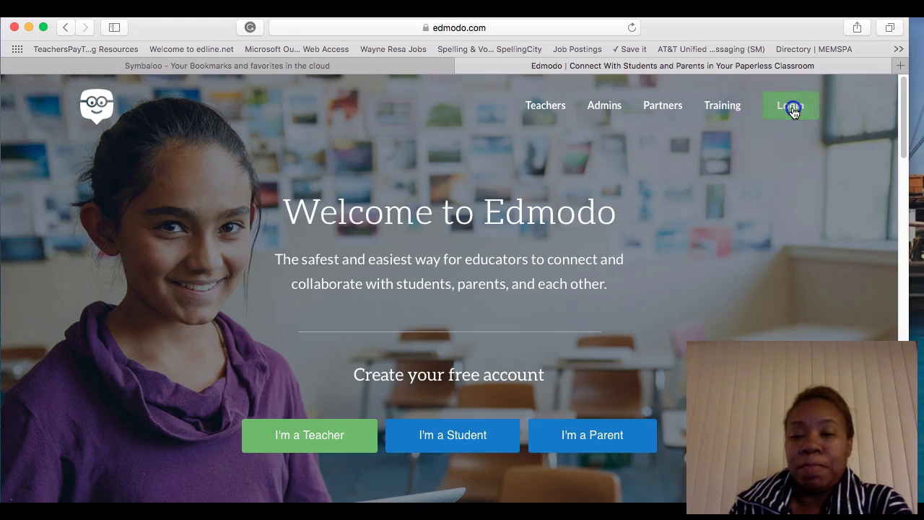
pyautogui.click(347, 361)
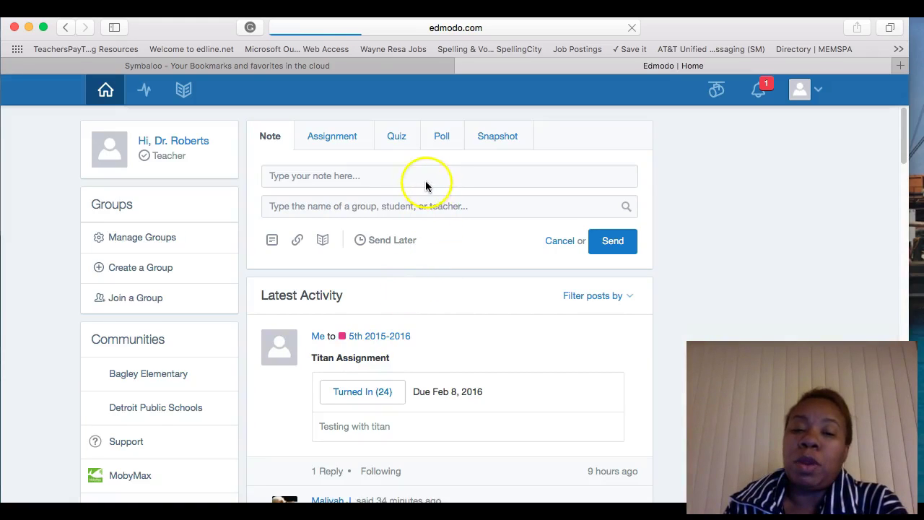
pyautogui.scroll(-1, 438, 202)
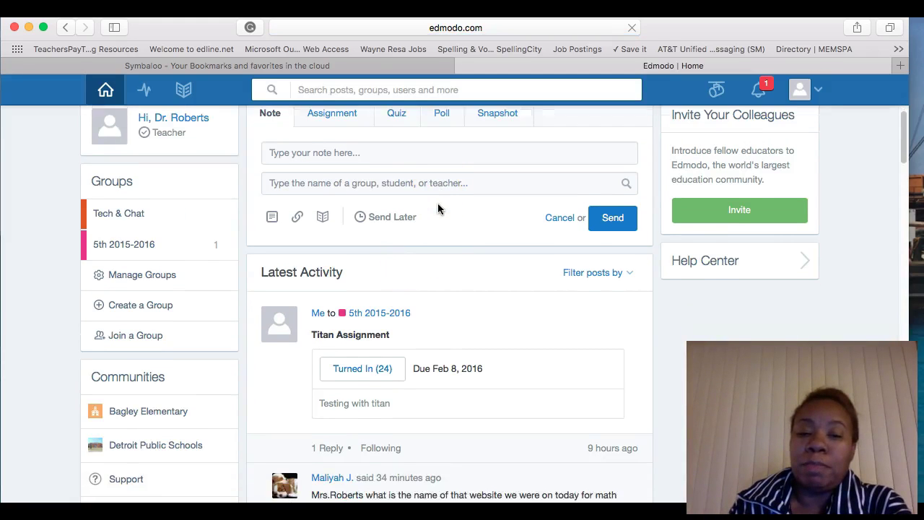
pyautogui.scroll(1, 437, 203)
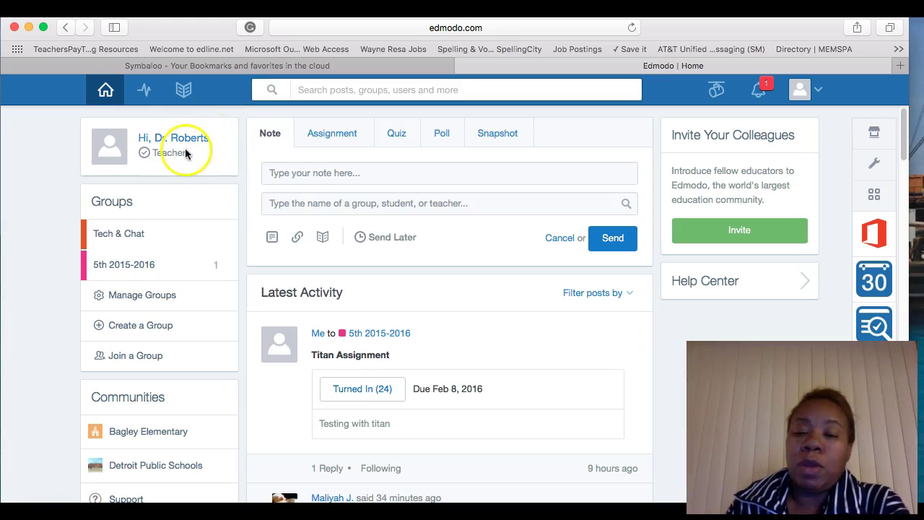
pyautogui.click(154, 265)
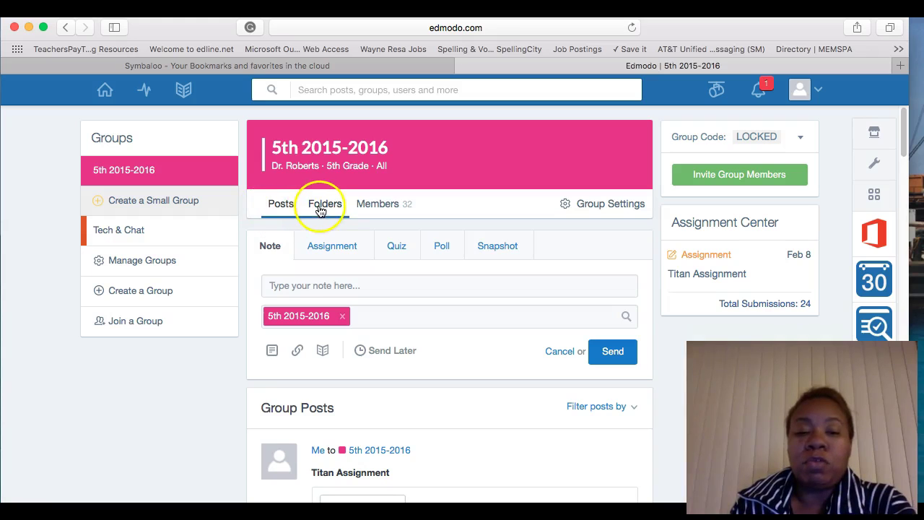
# Examine the group code options for resetting the code and unlocking the 5th 2015-2016 group.
pyautogui.click(378, 205)
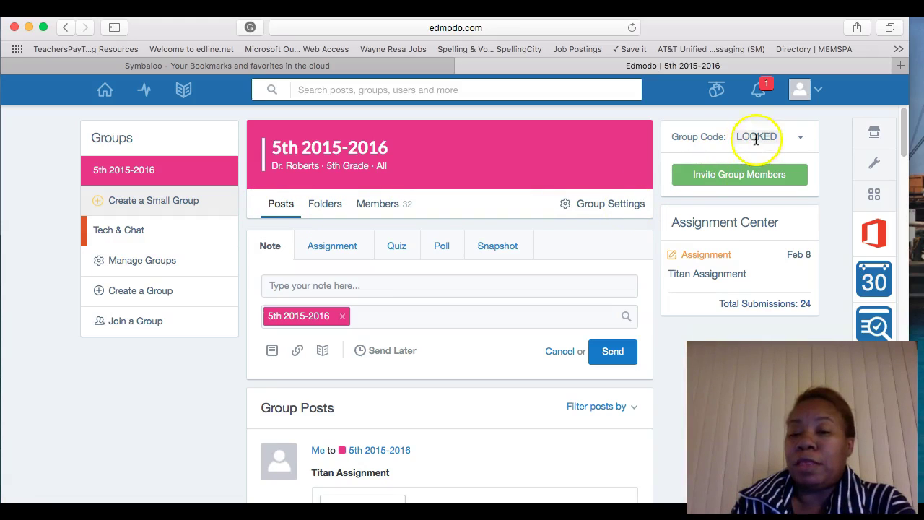
pyautogui.click(803, 141)
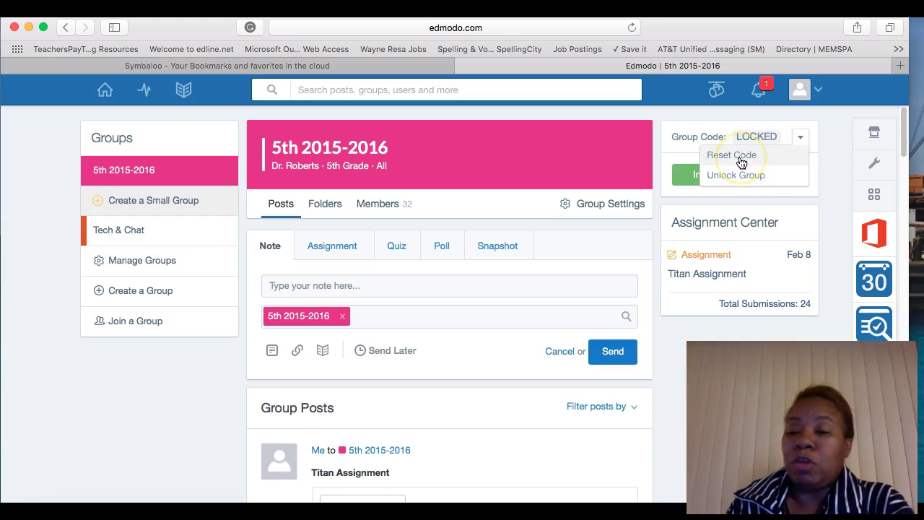
pyautogui.click(738, 179)
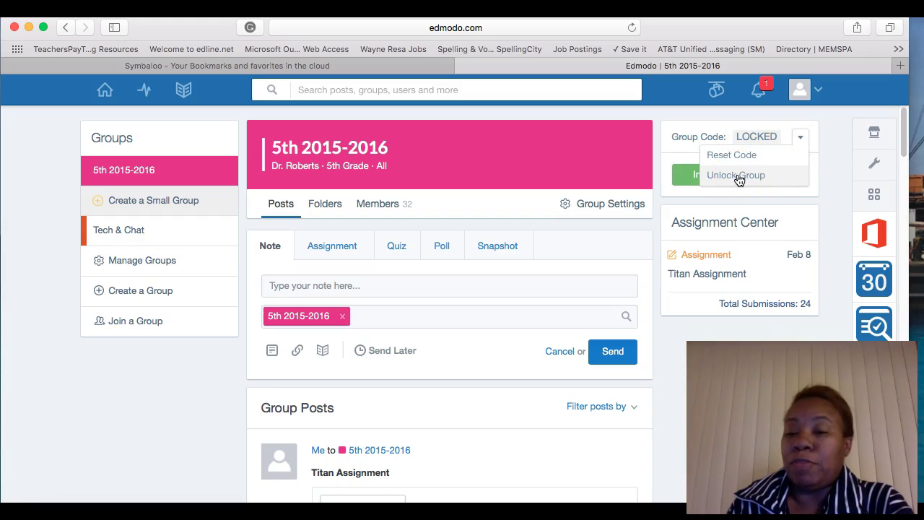
pyautogui.click(798, 137)
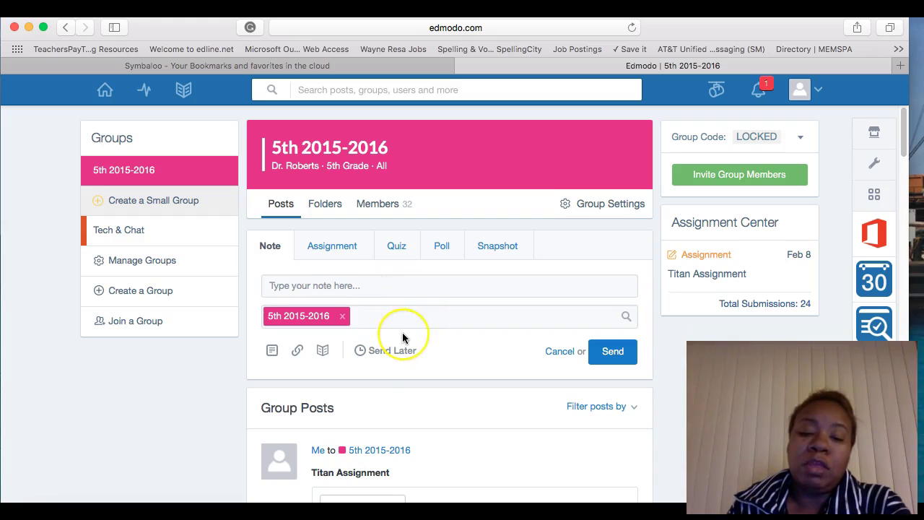
# Start a new assignment for the 5th 2015-2016 group and title it Journal Entry.
pyautogui.scroll(-1, 402, 334)
pyautogui.scroll(-3, 402, 337)
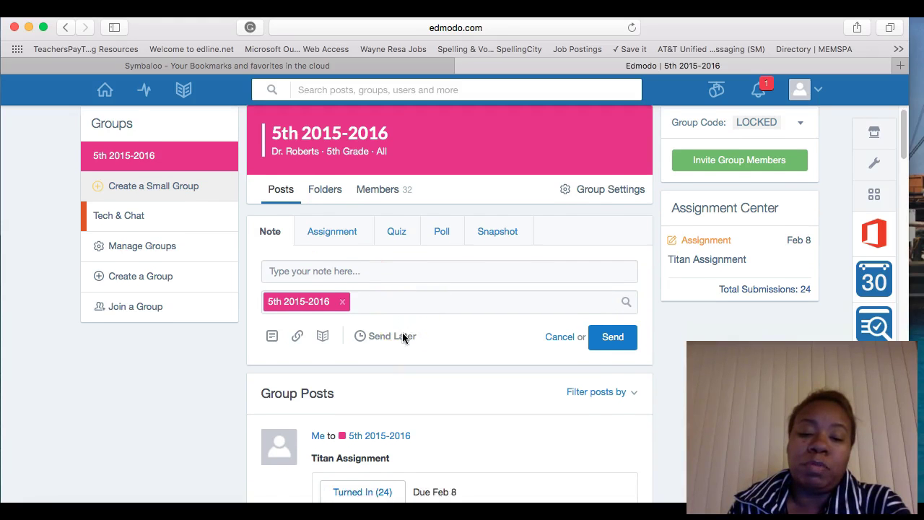
pyautogui.scroll(1, 402, 337)
pyautogui.click(331, 206)
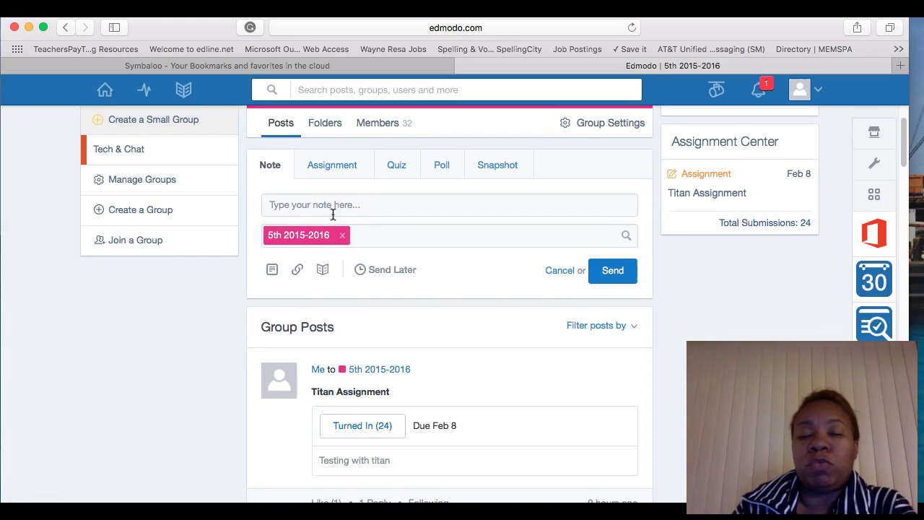
pyautogui.click(339, 160)
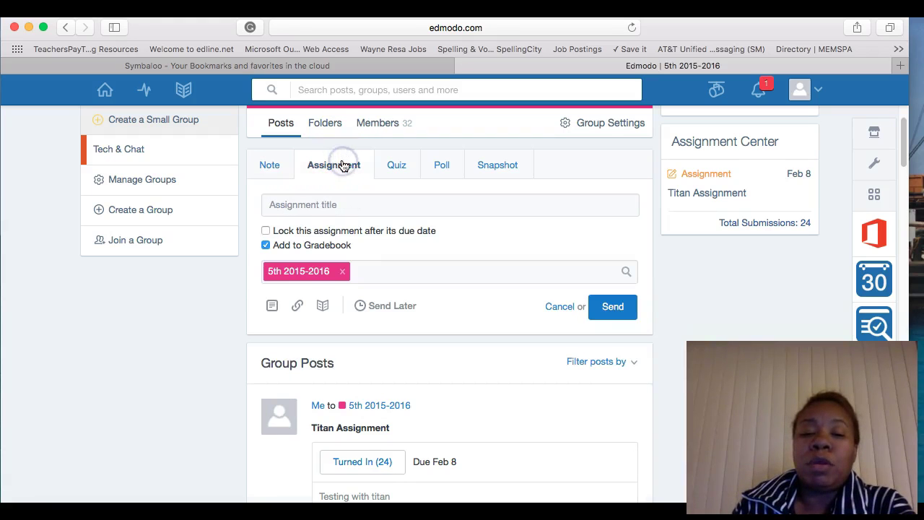
pyautogui.click(311, 209)
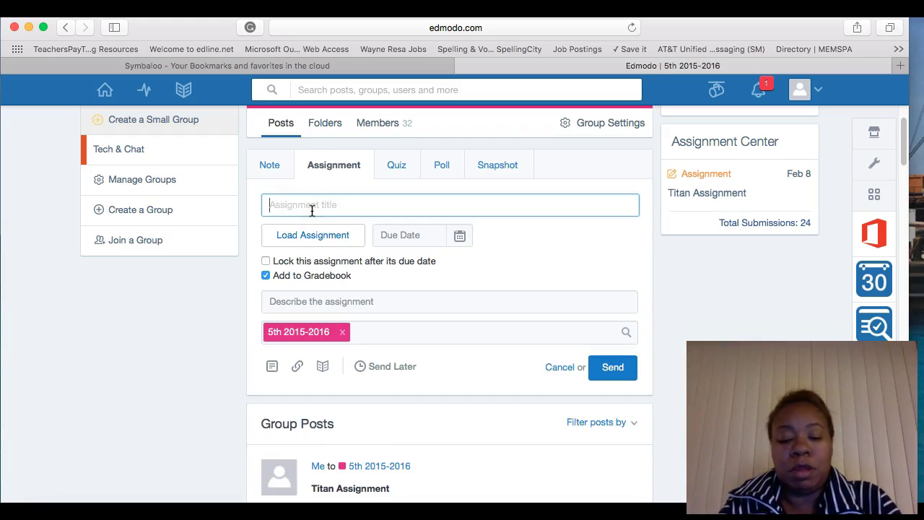
pyautogui.click(312, 210)
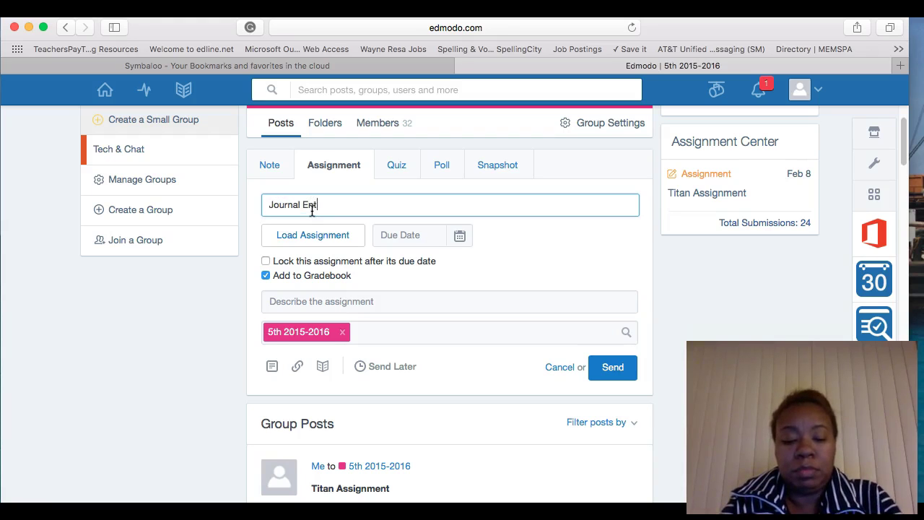
# Browse the previously created assignments that can be loaded, close the list without choosing one, and check the attachment options.
pyautogui.click(309, 237)
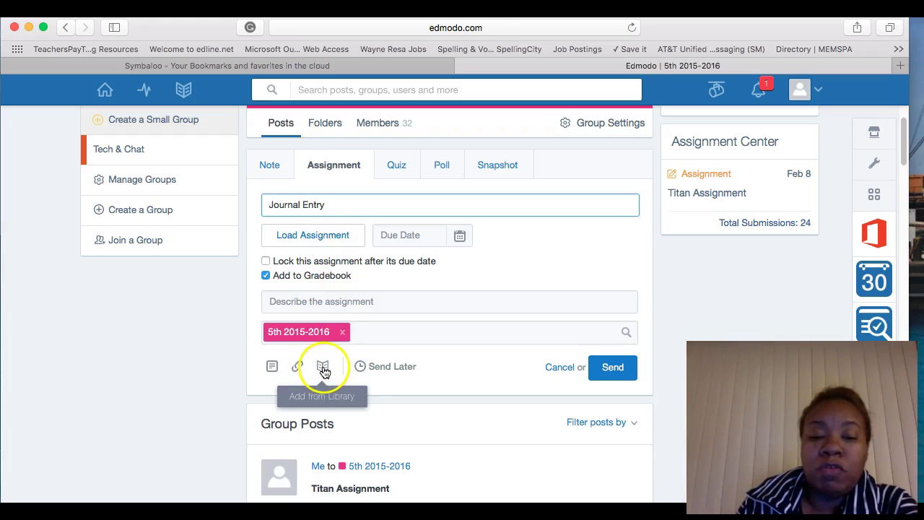
pyautogui.click(340, 238)
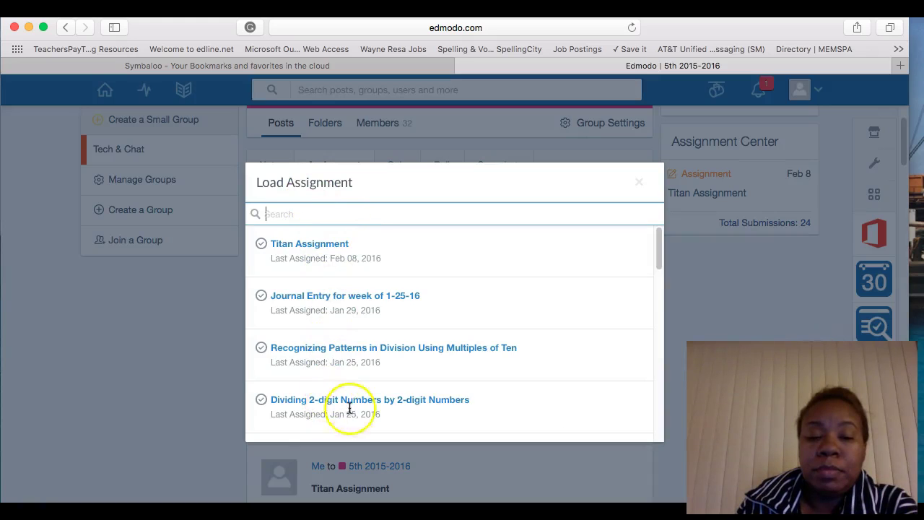
pyautogui.scroll(-2, 413, 371)
pyautogui.scroll(-10, 413, 371)
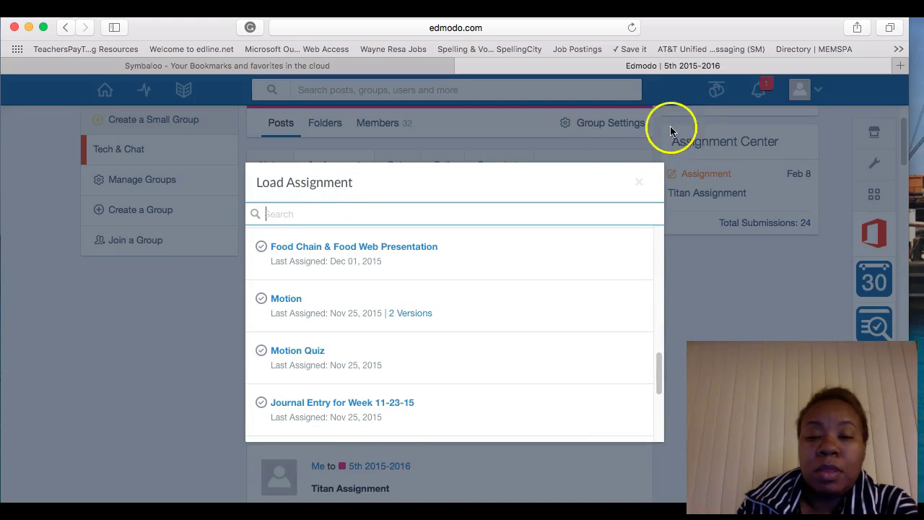
pyautogui.click(647, 182)
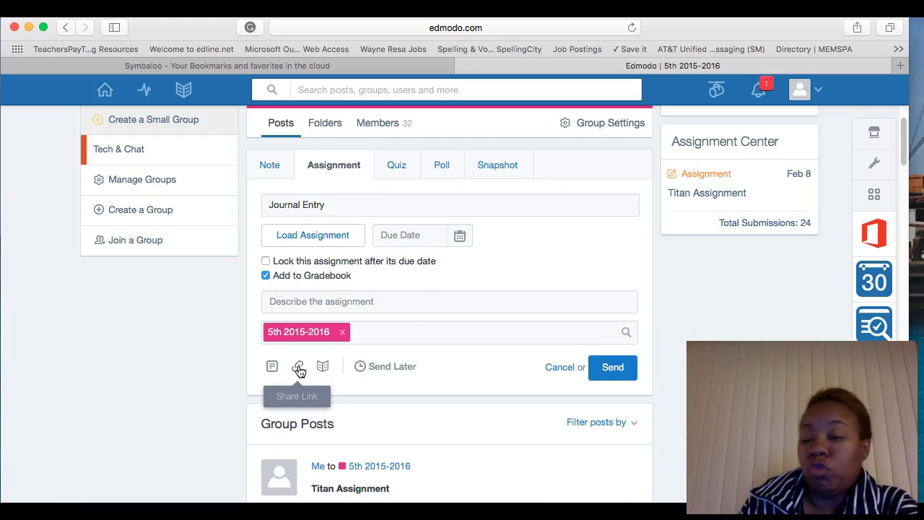
pyautogui.click(273, 369)
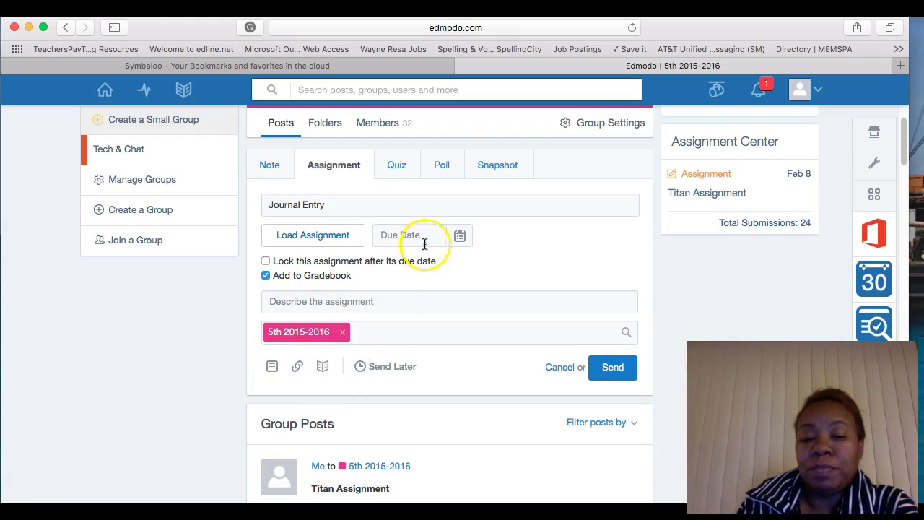
# Describe the assignment as "Please enter a journal entry for this week" and set its due date to 02/12/2016.
pyautogui.click(365, 301)
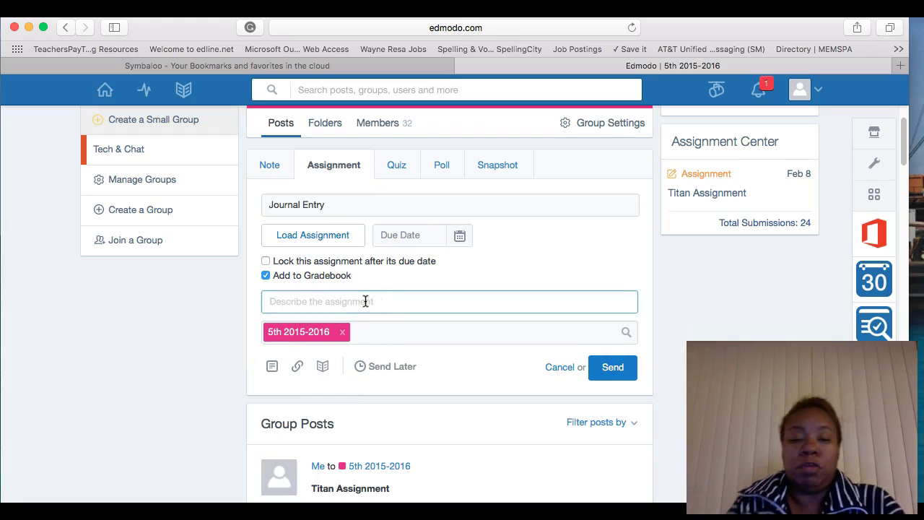
pyautogui.write('Pl')
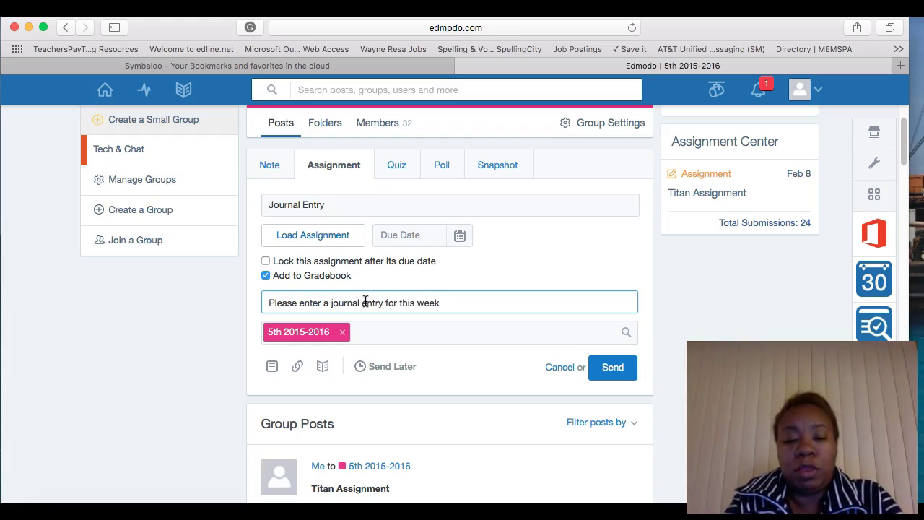
pyautogui.click(456, 236)
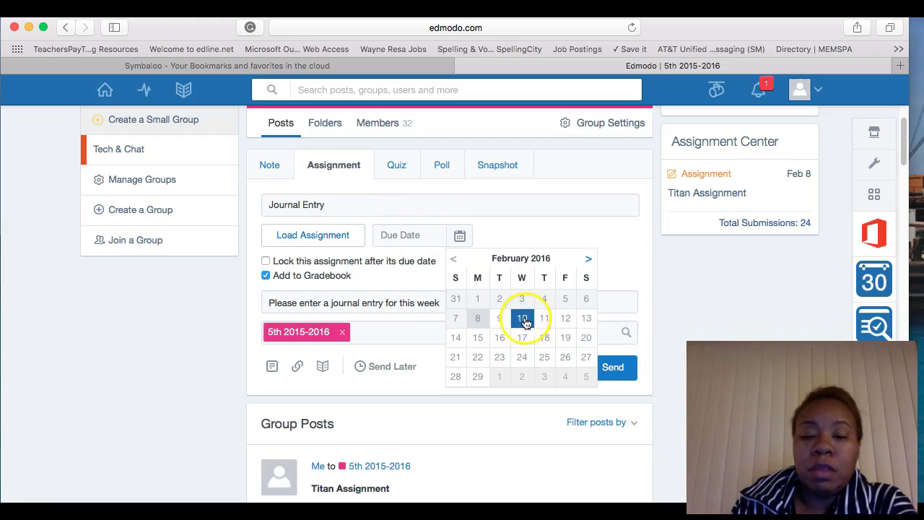
pyautogui.click(567, 320)
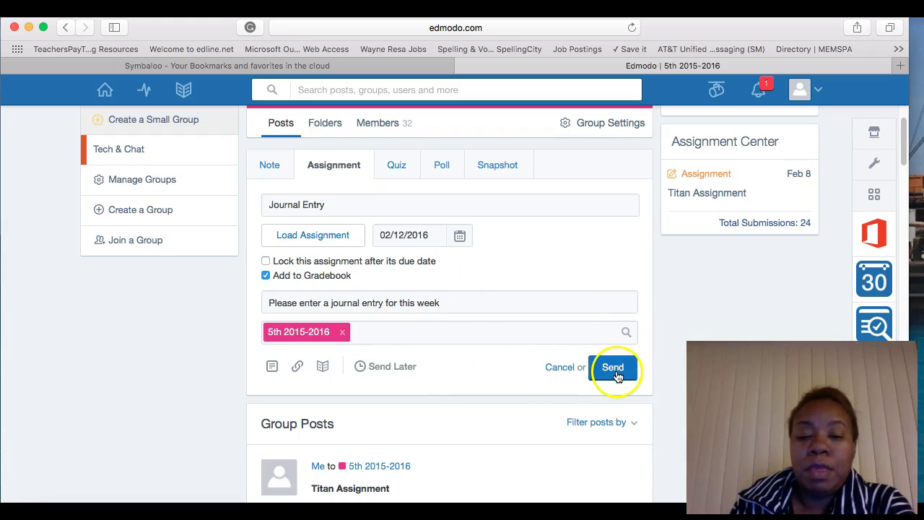
# Schedule the Journal Entry assignment to post on 02/09/2016 at 9:30 AM and send it.
pyautogui.click(388, 368)
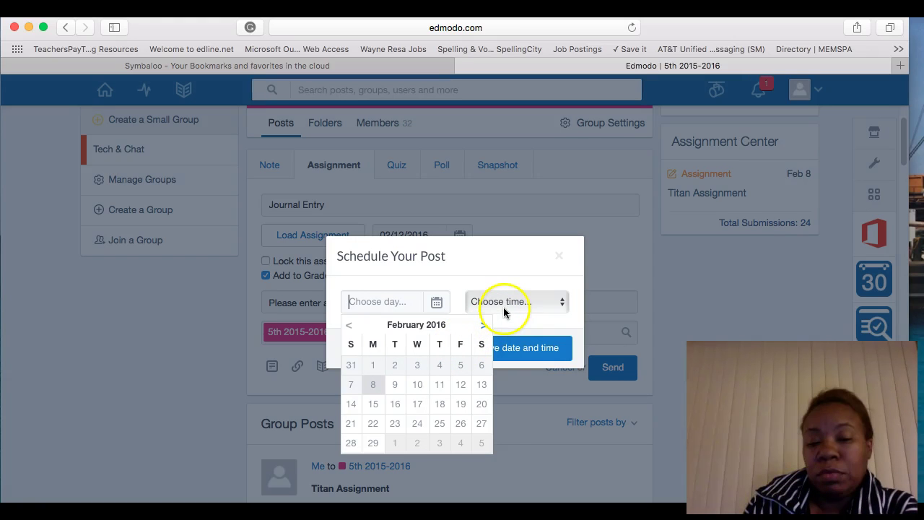
pyautogui.click(395, 384)
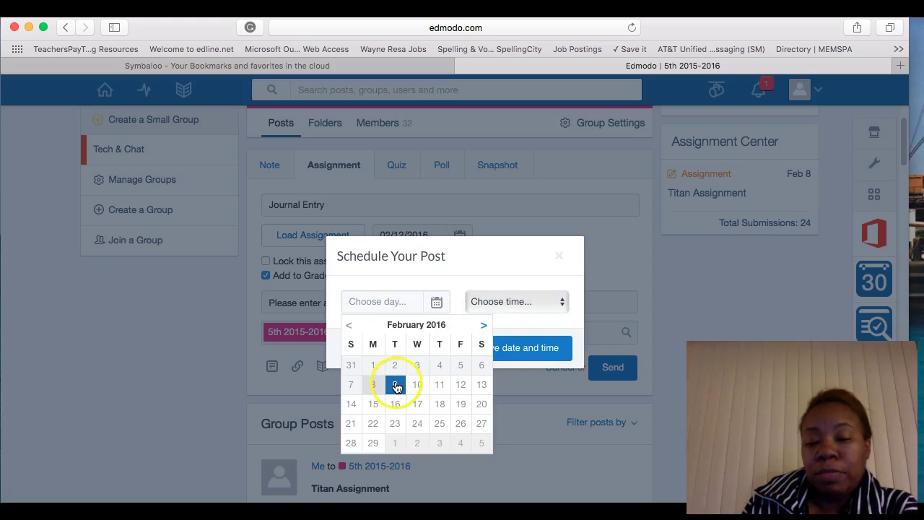
pyautogui.click(505, 301)
pyautogui.scroll(-5, 509, 448)
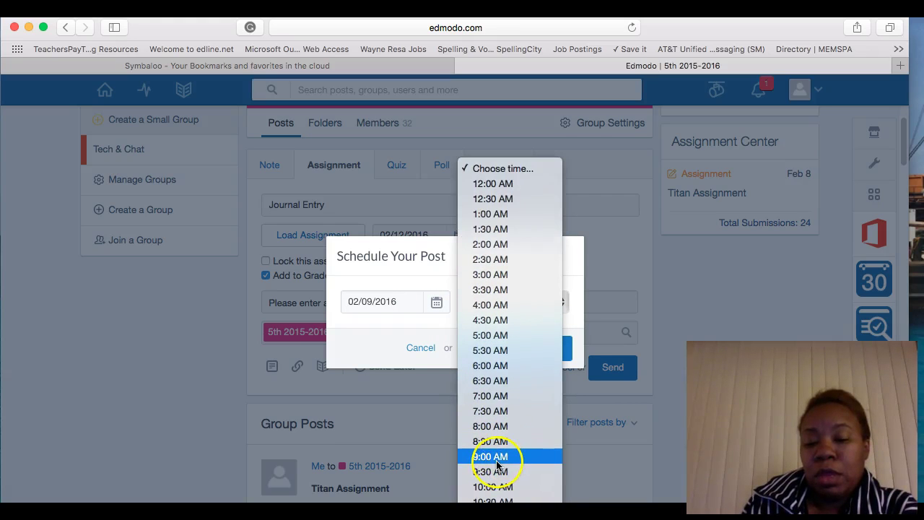
pyautogui.click(498, 470)
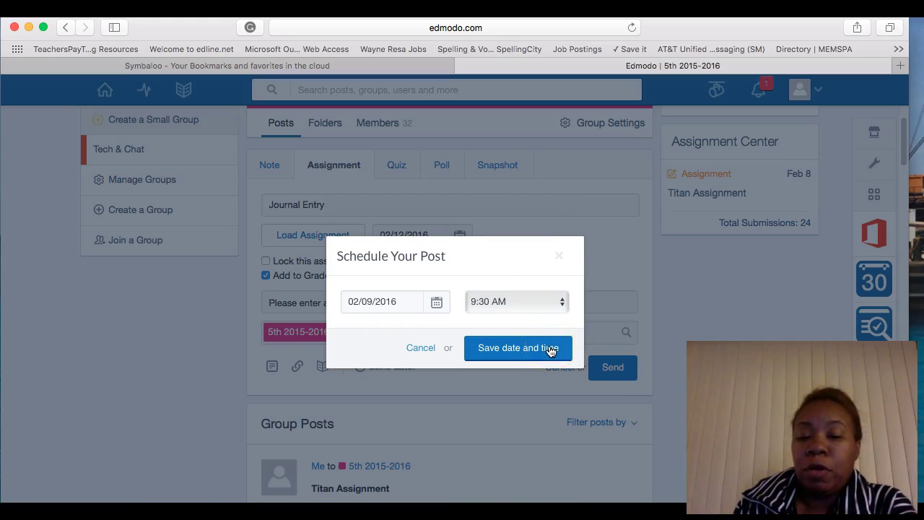
pyautogui.click(550, 349)
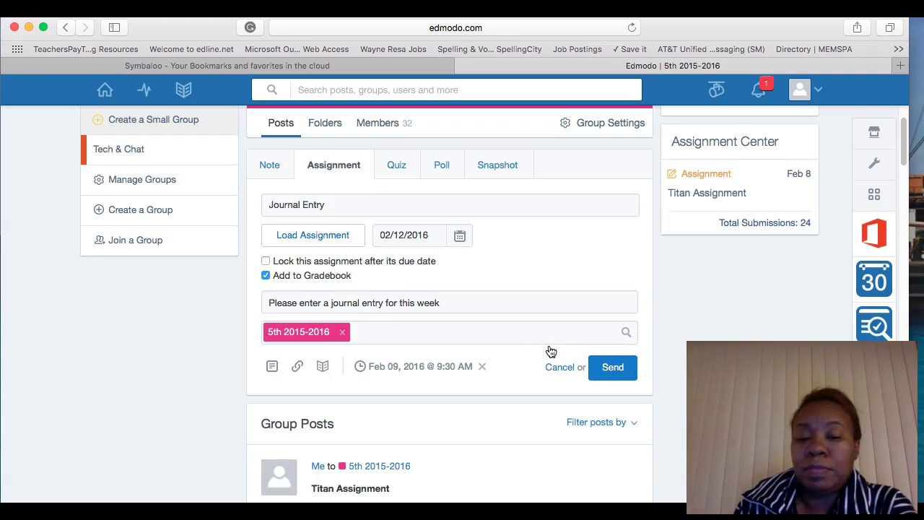
pyautogui.click(622, 377)
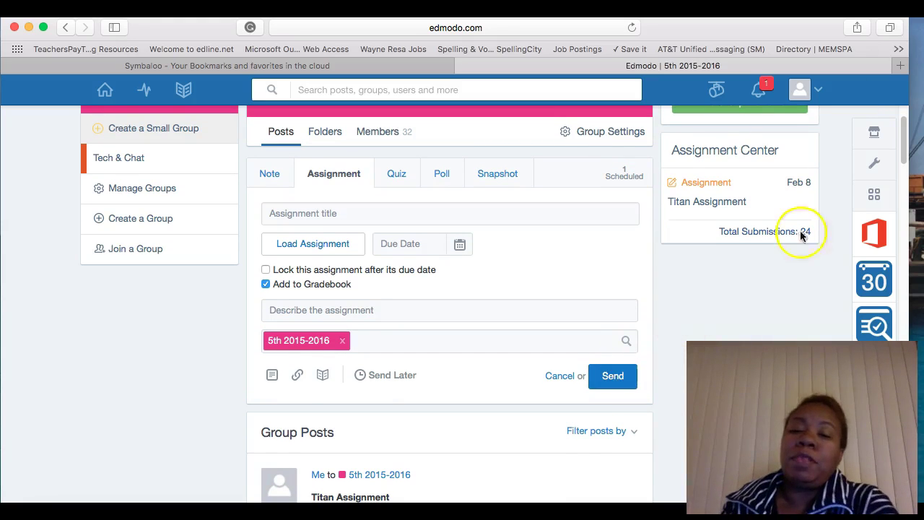
# Review the scheduled Journal Entry post and return to the home page.
pyautogui.click(625, 177)
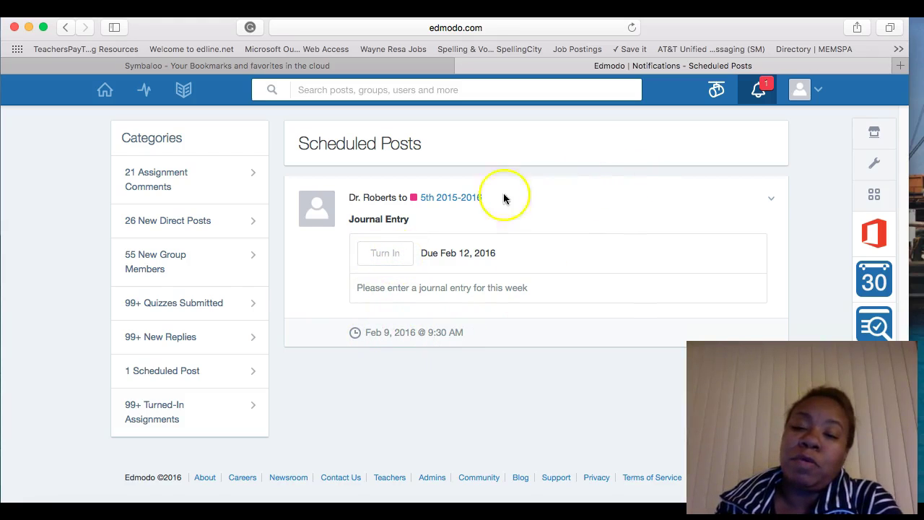
pyautogui.click(106, 92)
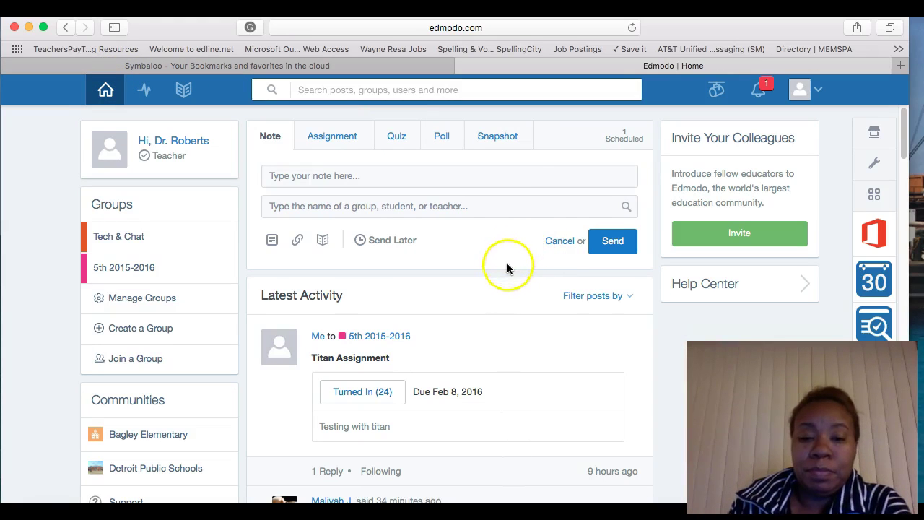
# Create a new quiz from the home page and review the available question types.
pyautogui.click(404, 139)
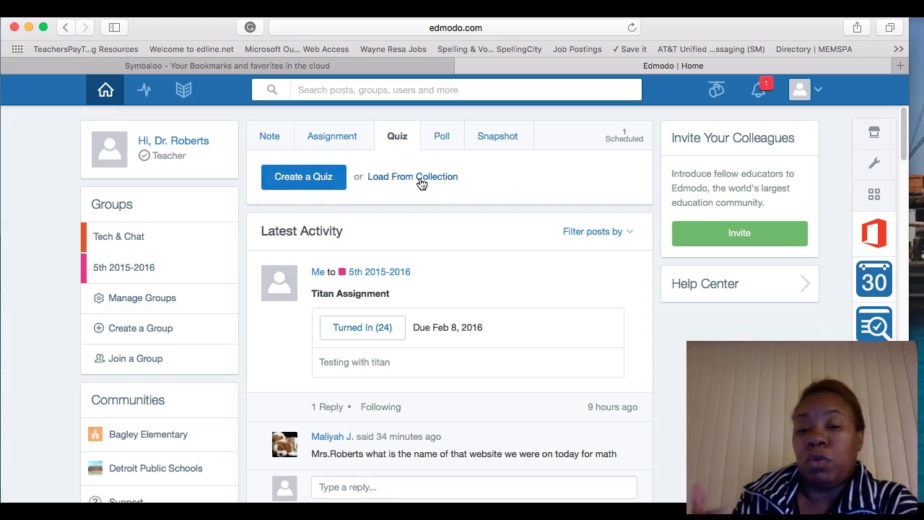
pyautogui.click(305, 181)
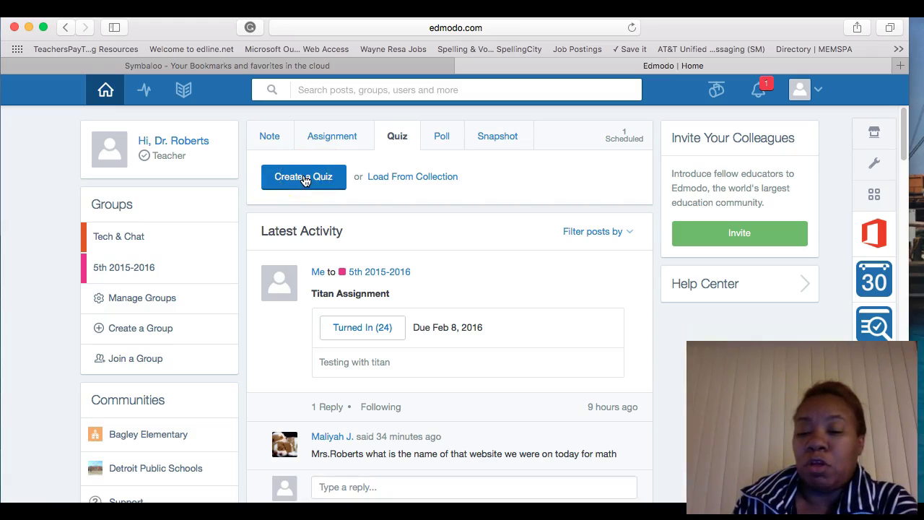
pyautogui.click(305, 180)
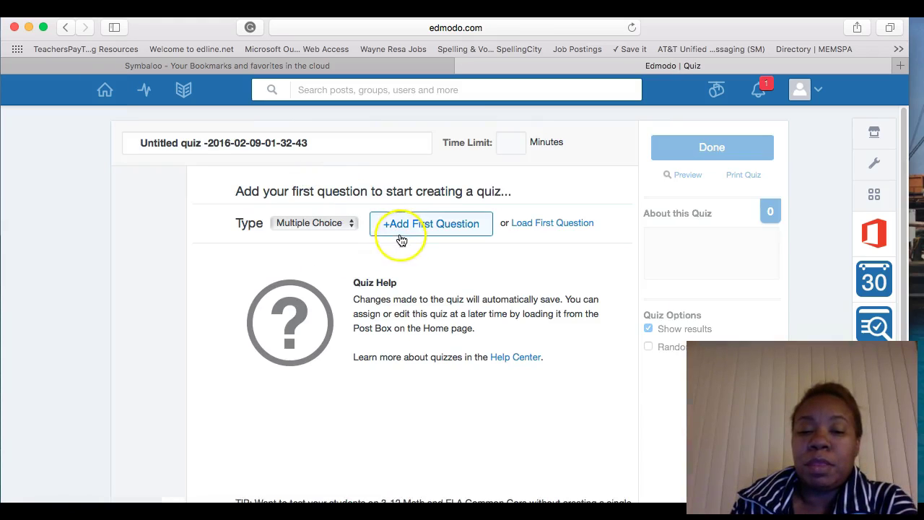
pyautogui.click(337, 225)
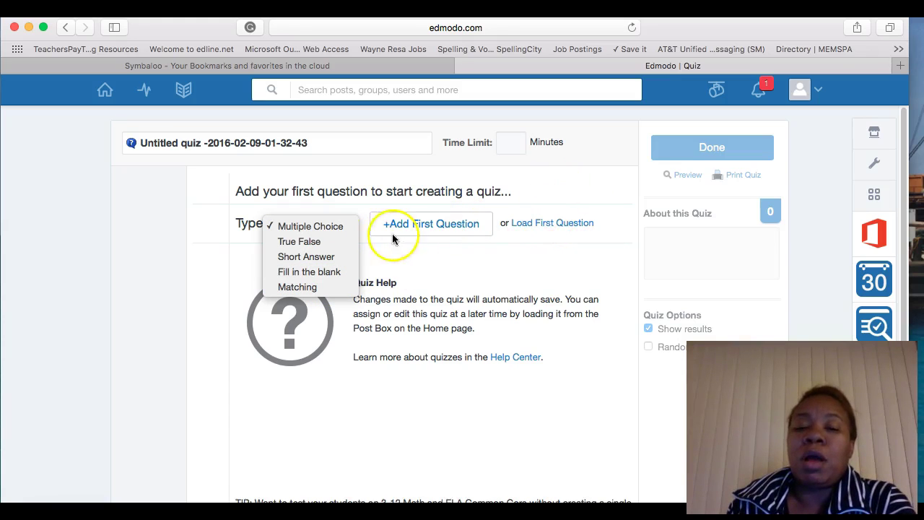
# Name the quiz Vocabulary Test and set its time limit to 15 minutes.
pyautogui.click(246, 148)
pyautogui.click(247, 147)
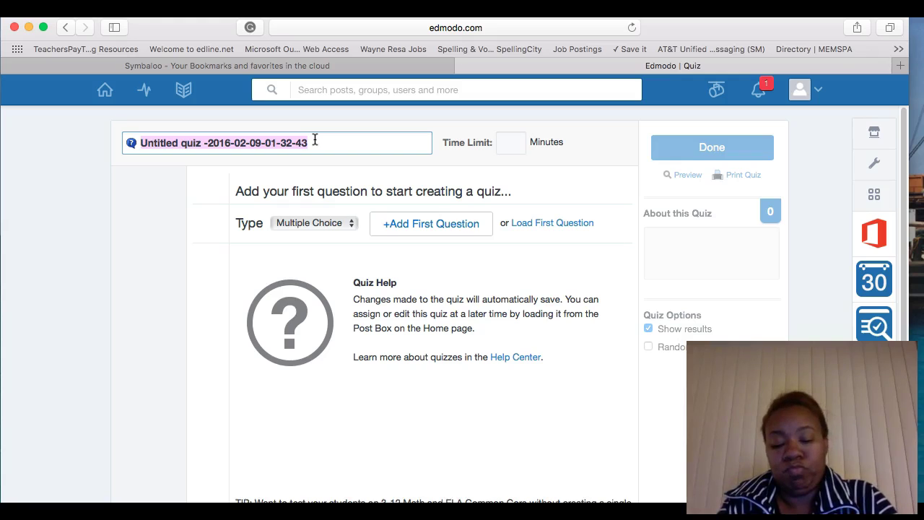
pyautogui.write('Vocabulary Test')
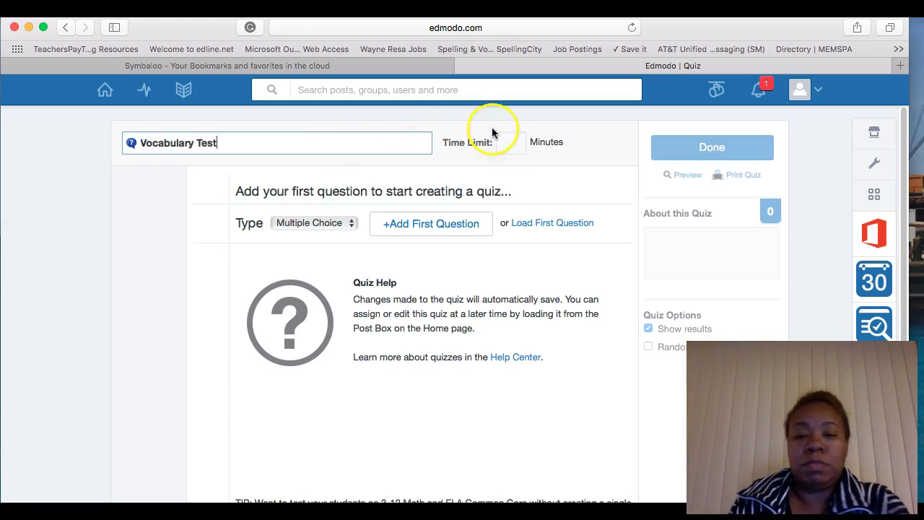
pyautogui.click(498, 142)
pyautogui.write('60')
pyautogui.doubleClick(514, 142)
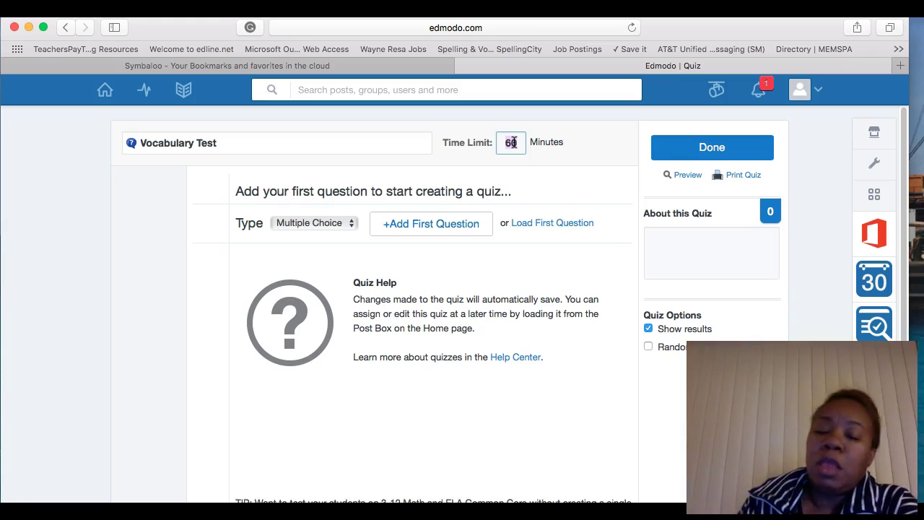
pyautogui.write('15')
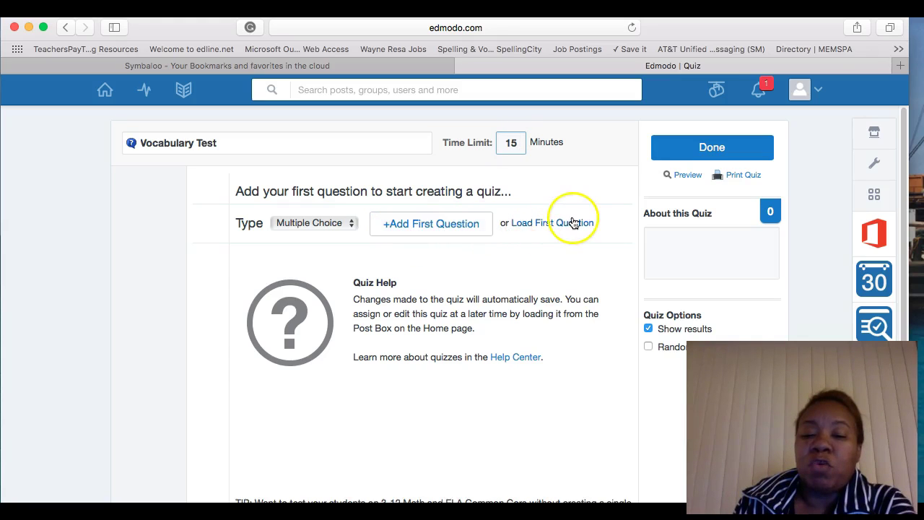
# Add a first quiz question with the prompt "The four legged animal in the story was a cat." and make it True False.
pyautogui.click(447, 233)
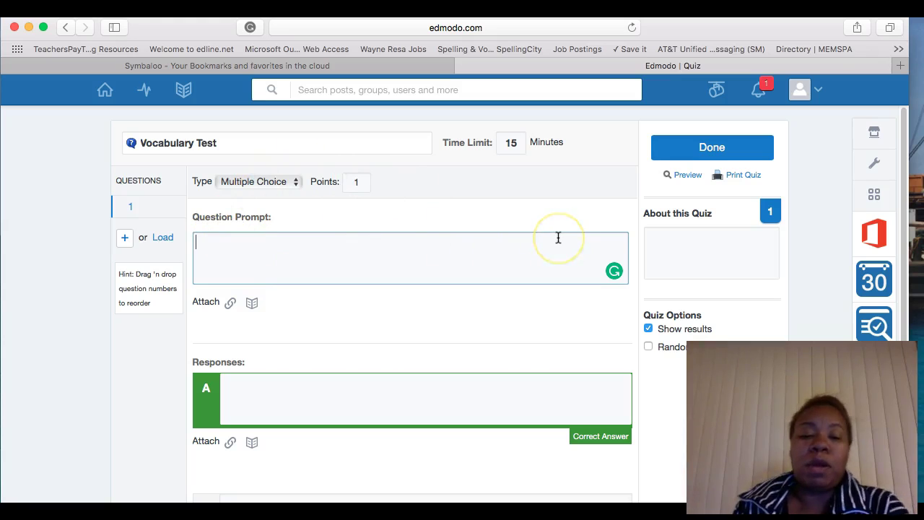
pyautogui.write('W')
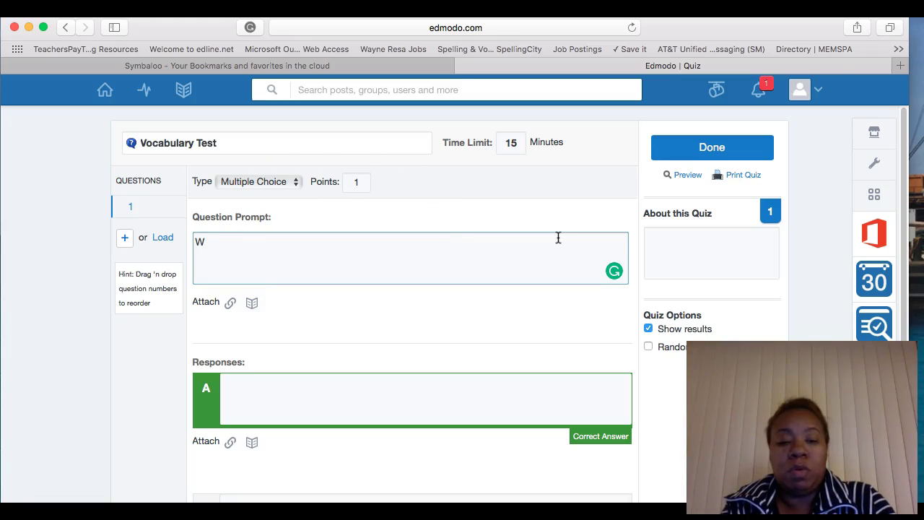
pyautogui.write('hat')
pyautogui.press('BackSpace')
pyautogui.press('BackSpace')
pyautogui.press('BackSpace')
pyautogui.press('BackSpace')
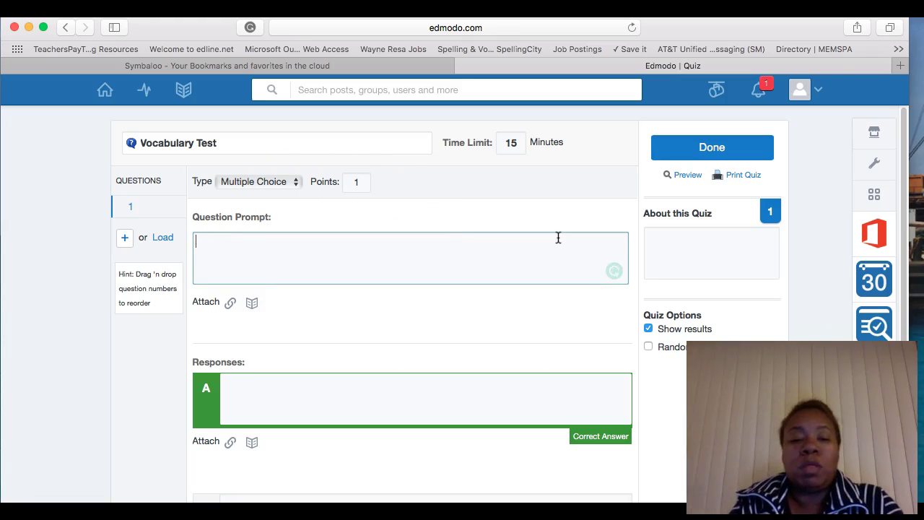
pyautogui.write('The four legged animal in the ')
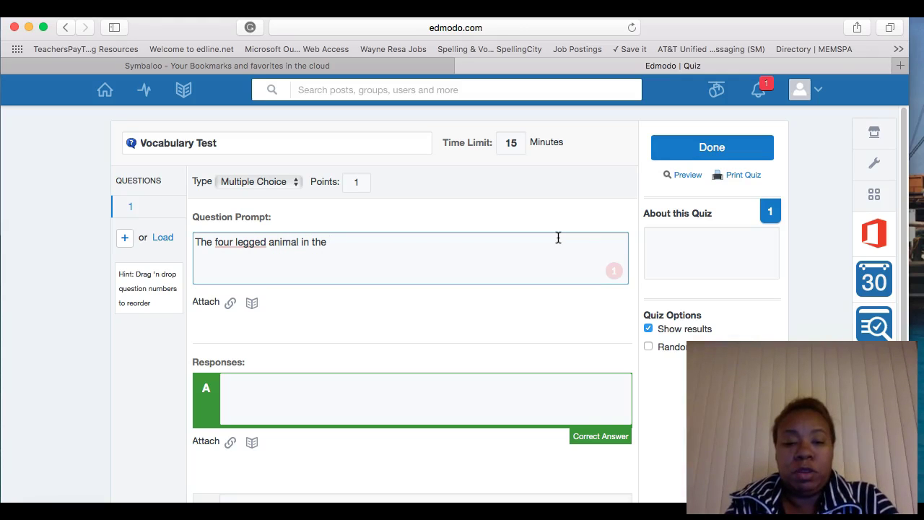
pyautogui.write('sto')
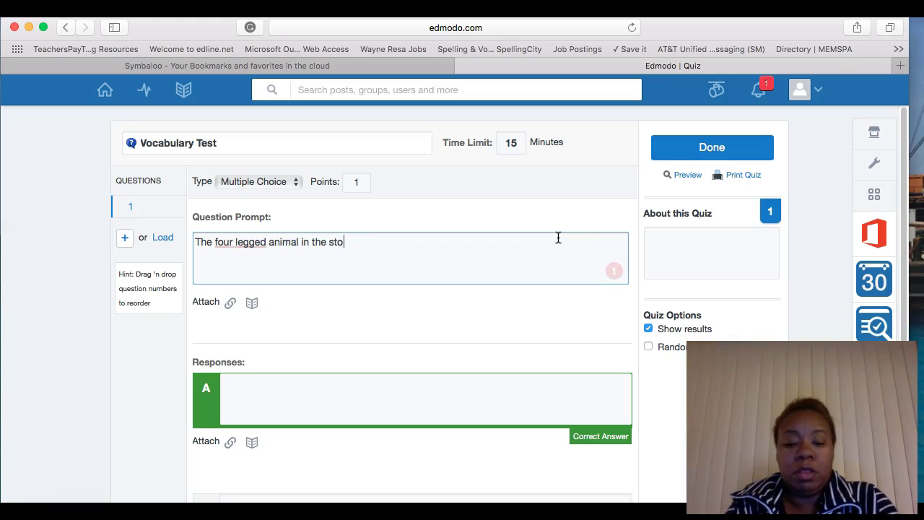
pyautogui.write('ry wa')
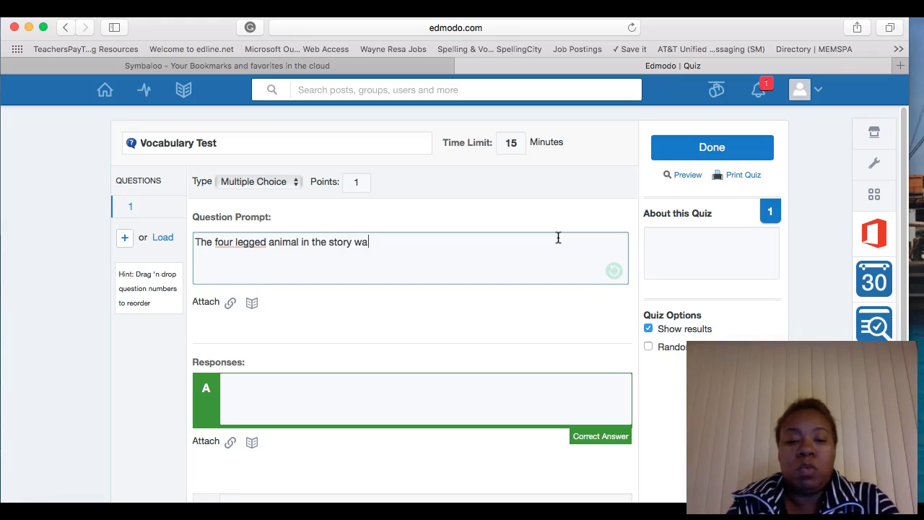
pyautogui.write('s a cat')
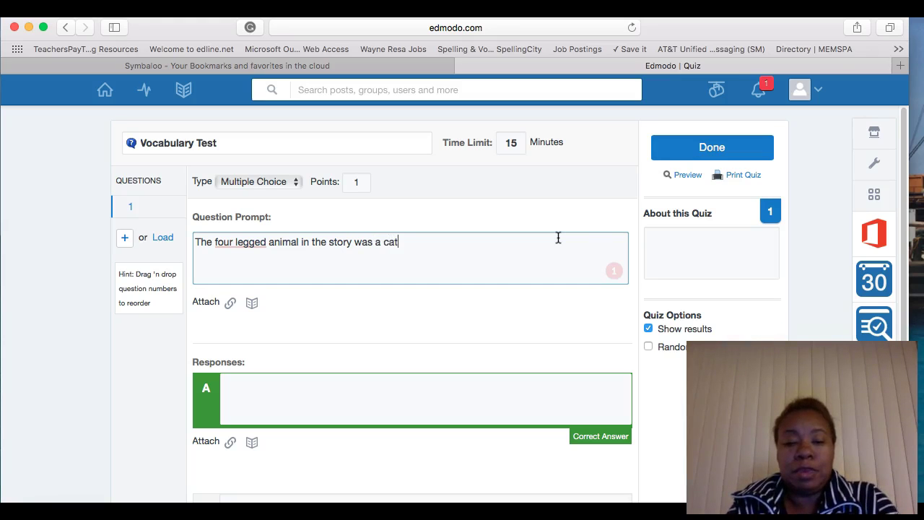
pyautogui.write('.')
pyautogui.click(273, 182)
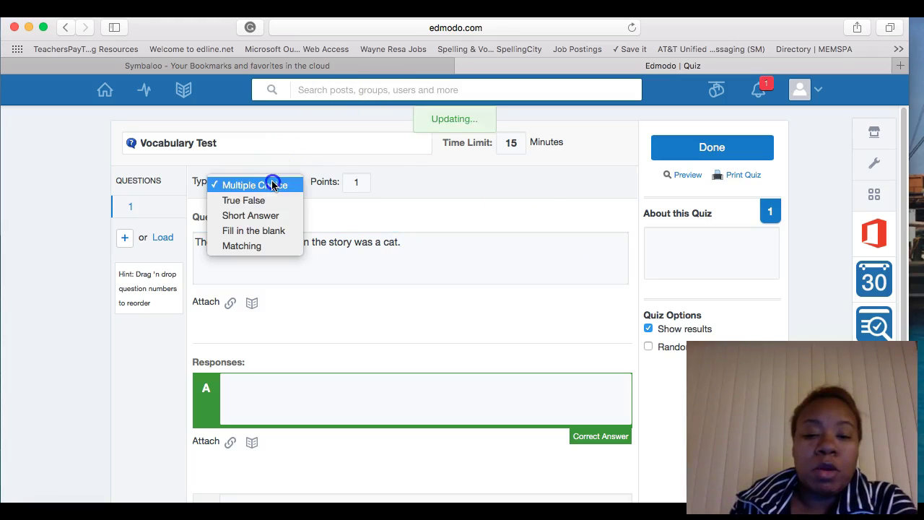
pyautogui.click(265, 201)
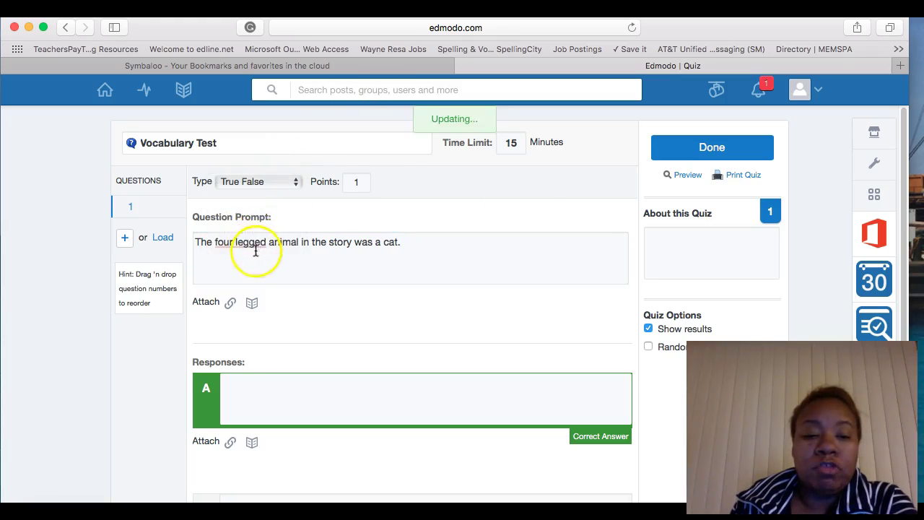
# Correct the first question's wording to "four-legged" and set its correct answer to False.
pyautogui.click(236, 243)
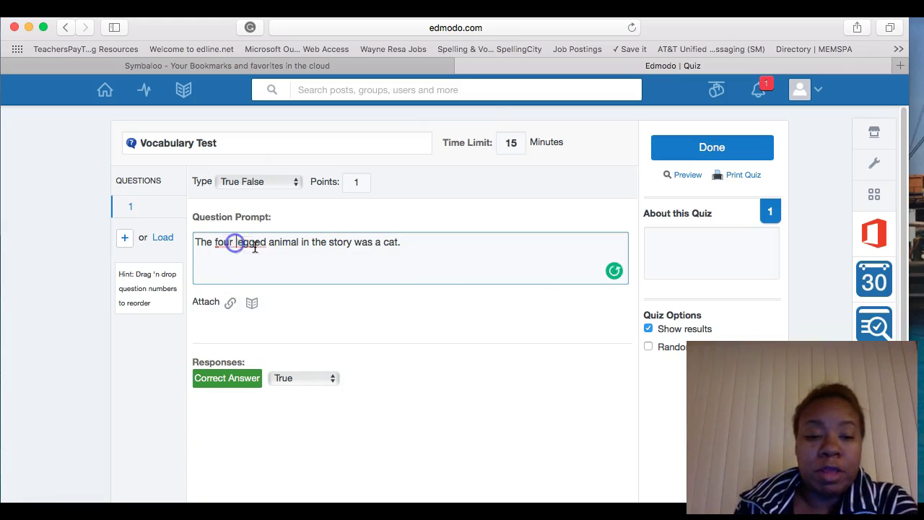
pyautogui.moveTo(235, 246)
pyautogui.click(303, 275)
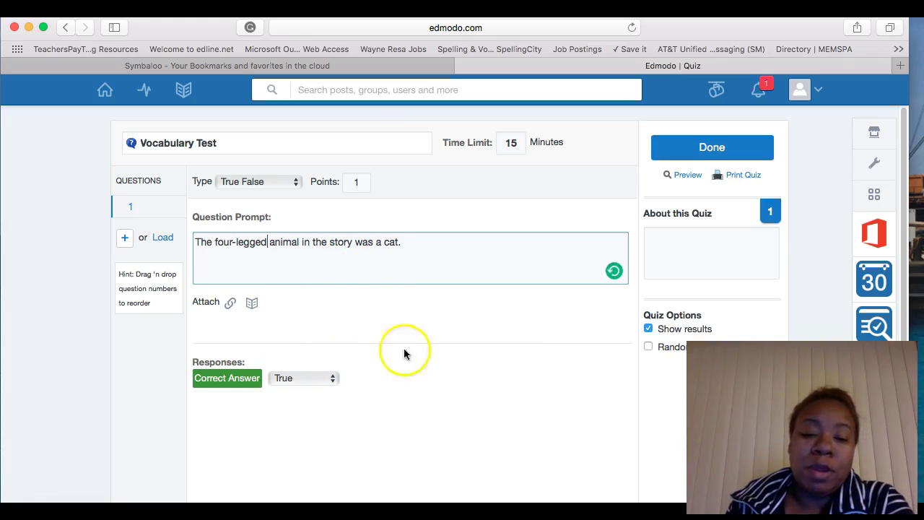
pyautogui.click(310, 378)
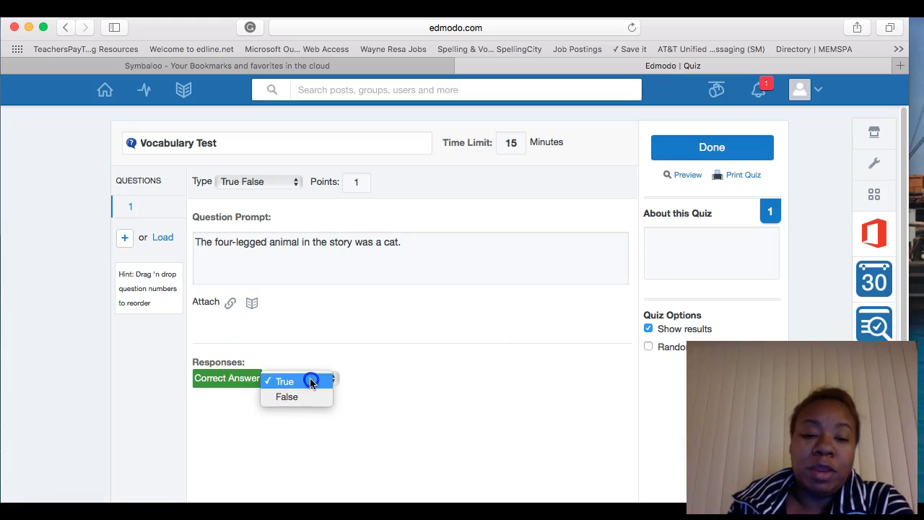
pyautogui.click(305, 394)
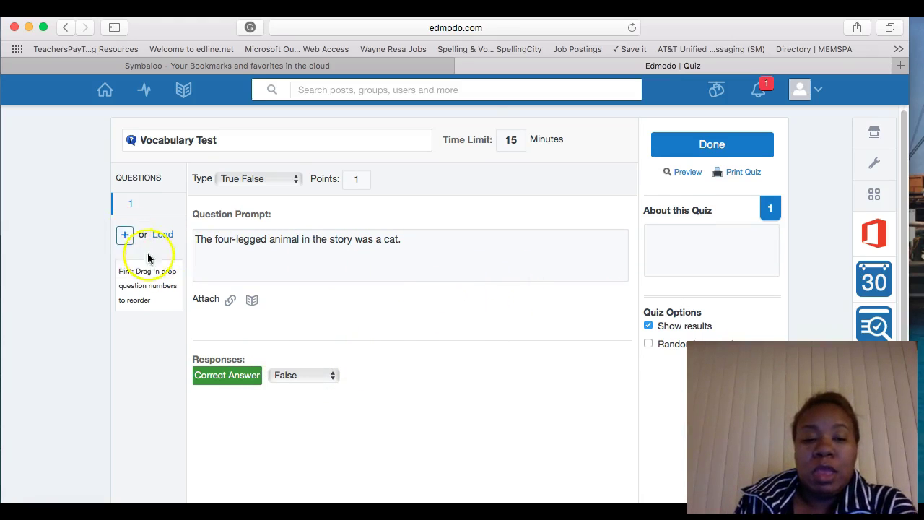
# Add a second question of type Multiple Choice with the prompt "In the story Claire went to the ....".
pyautogui.scroll(-3, 345, 320)
pyautogui.scroll(1, 345, 320)
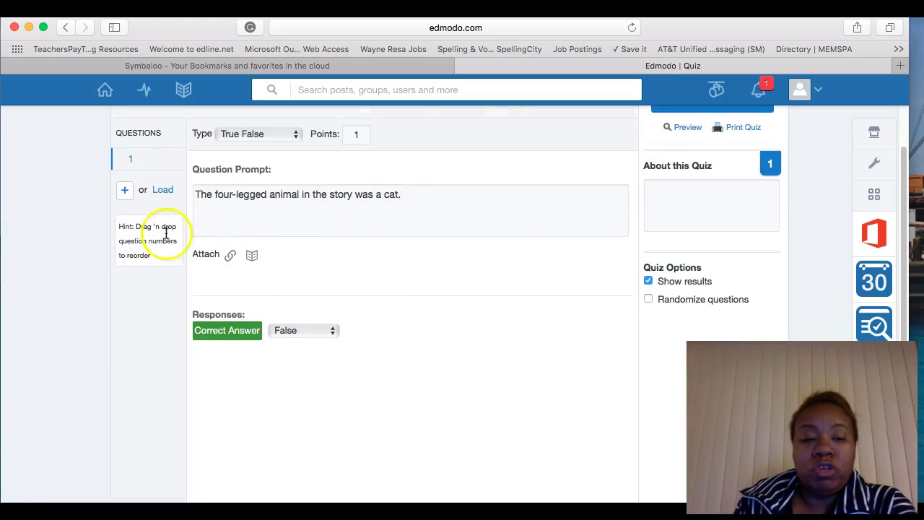
pyautogui.click(124, 189)
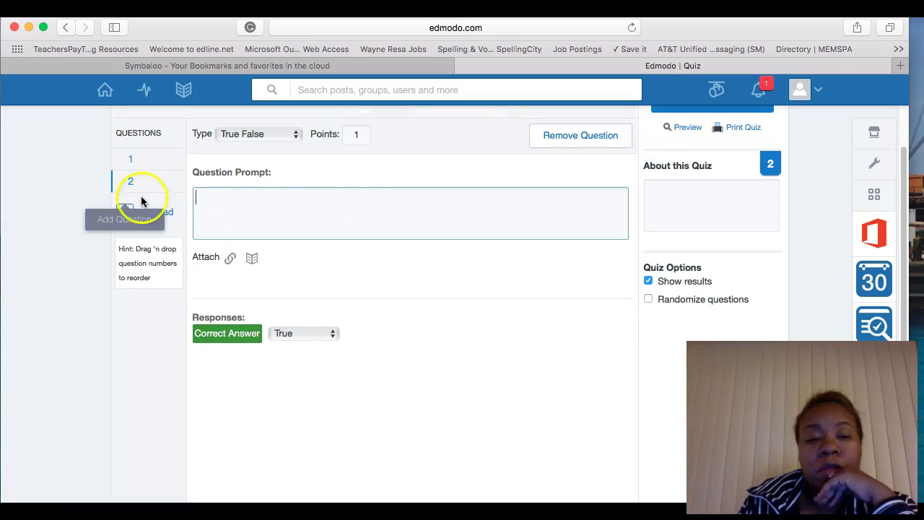
pyautogui.click(284, 134)
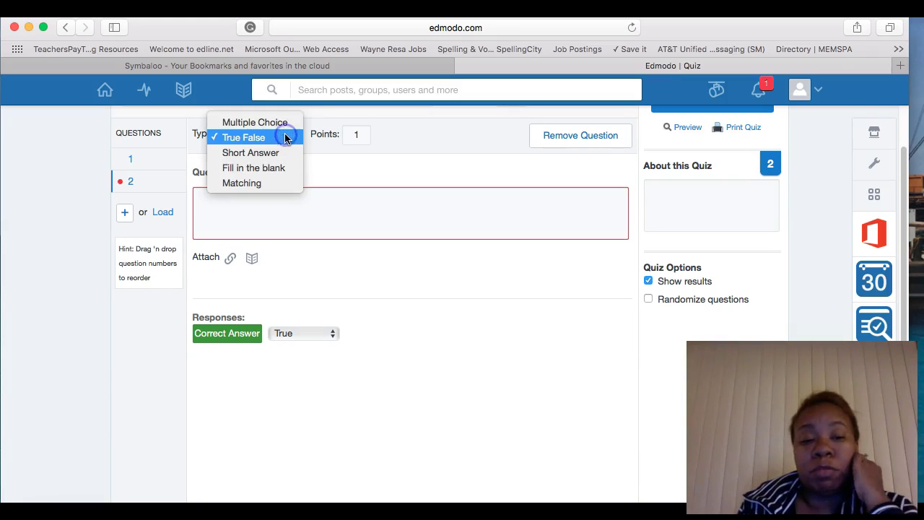
pyautogui.click(284, 123)
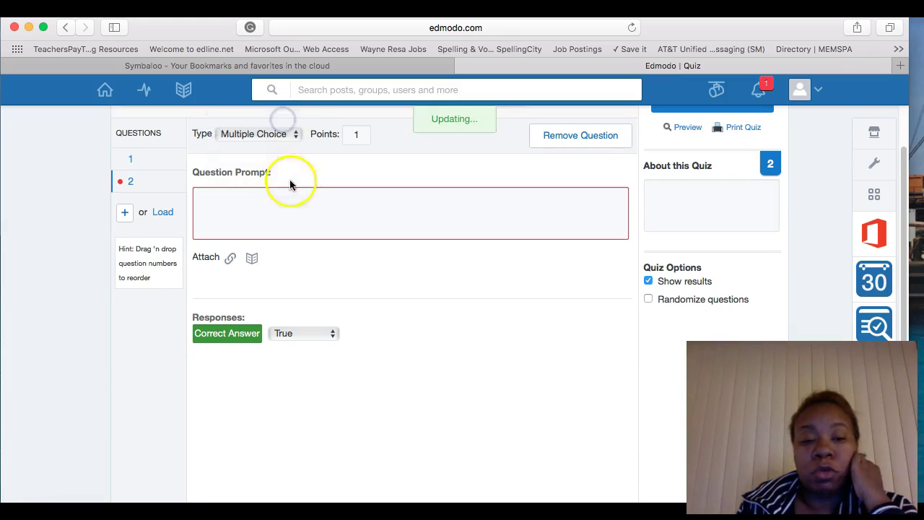
pyautogui.click(304, 213)
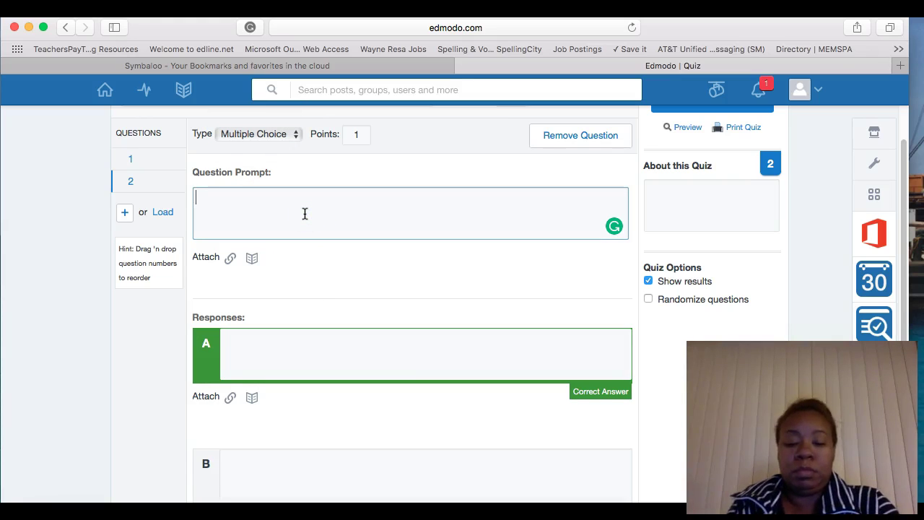
pyautogui.write('She')
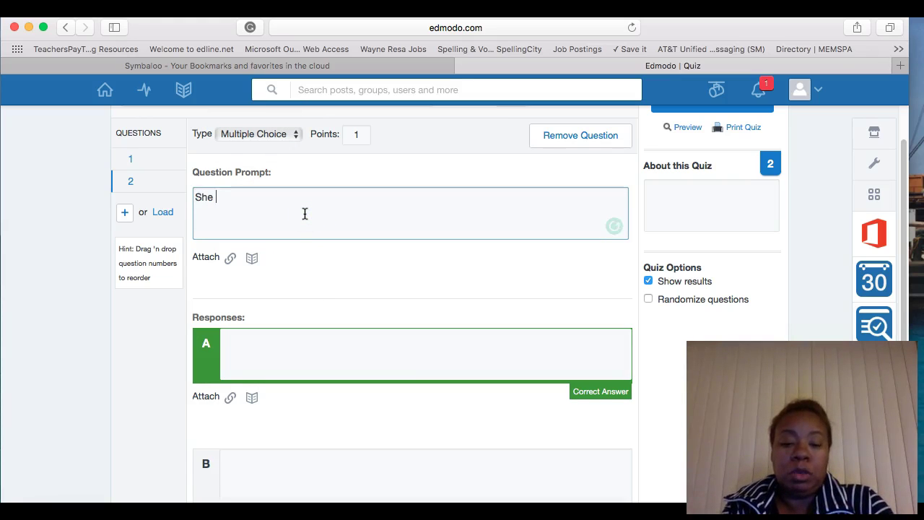
pyautogui.press('BackSpace')
pyautogui.write('In ')
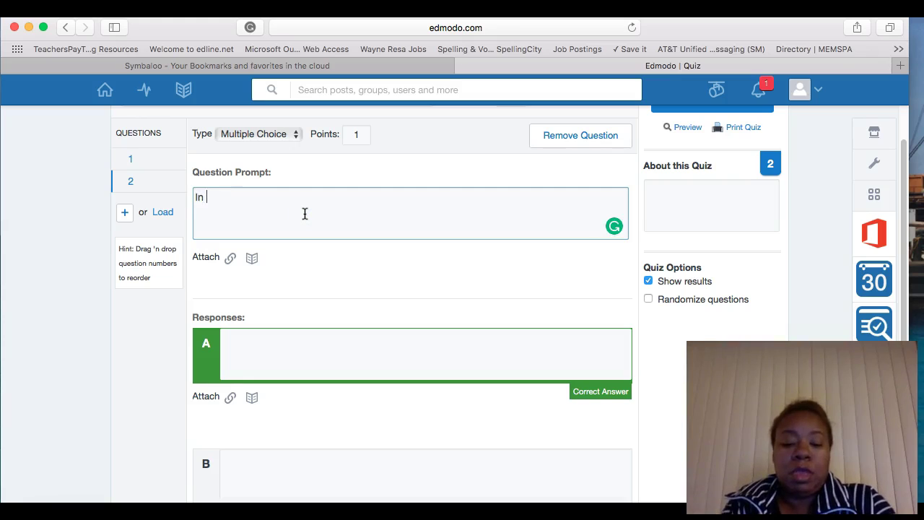
pyautogui.write('the story Claire went to the')
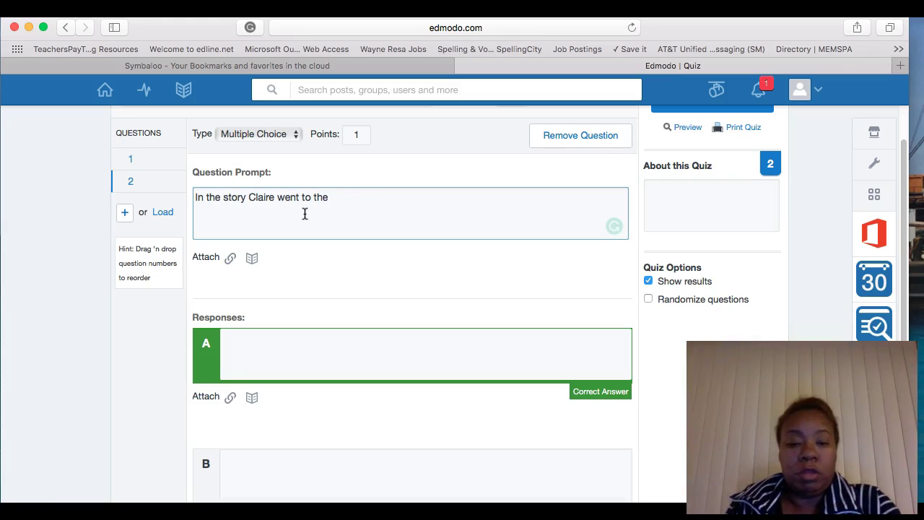
pyautogui.click(335, 197)
pyautogui.write('....')
# Fill in the second question's responses: A "store", B "school", and an added response C "the mall".
pyautogui.click(308, 340)
pyautogui.write('store')
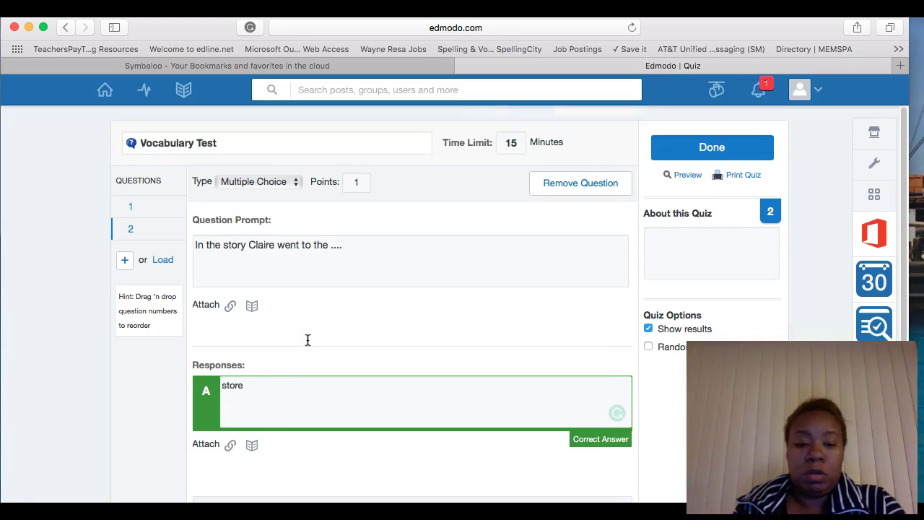
pyautogui.scroll(-3, 307, 340)
pyautogui.click(233, 325)
pyautogui.write('school')
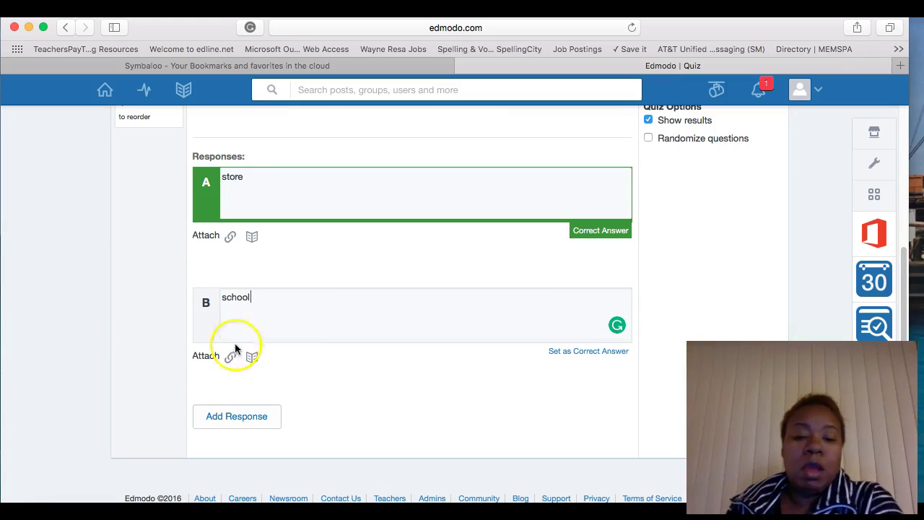
pyautogui.click(251, 424)
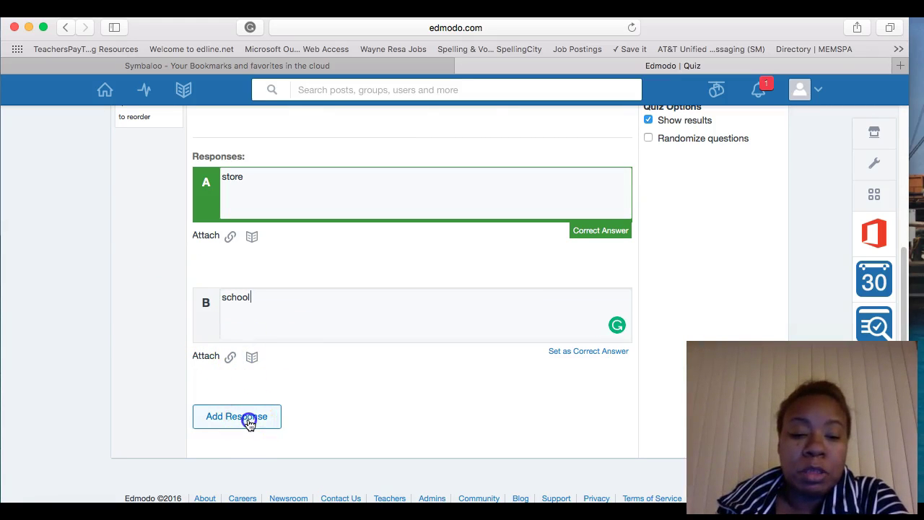
pyautogui.click(251, 431)
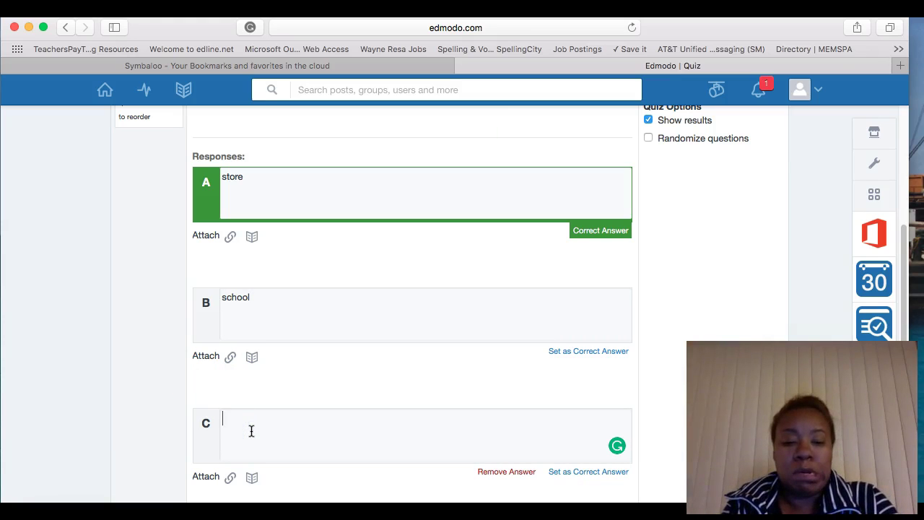
pyautogui.write('the mall')
# Set response C, "the mall", as the correct answer to the second question.
pyautogui.click(359, 193)
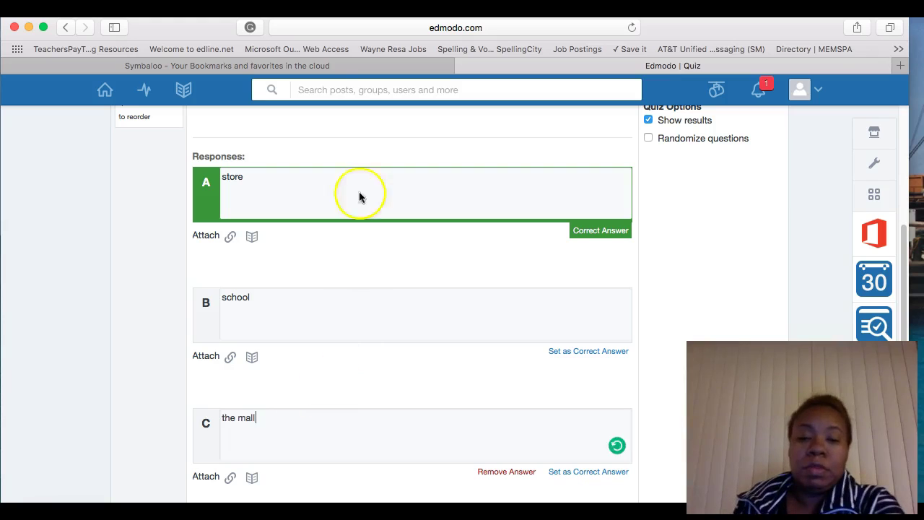
pyautogui.click(256, 186)
pyautogui.click(264, 337)
pyautogui.click(596, 471)
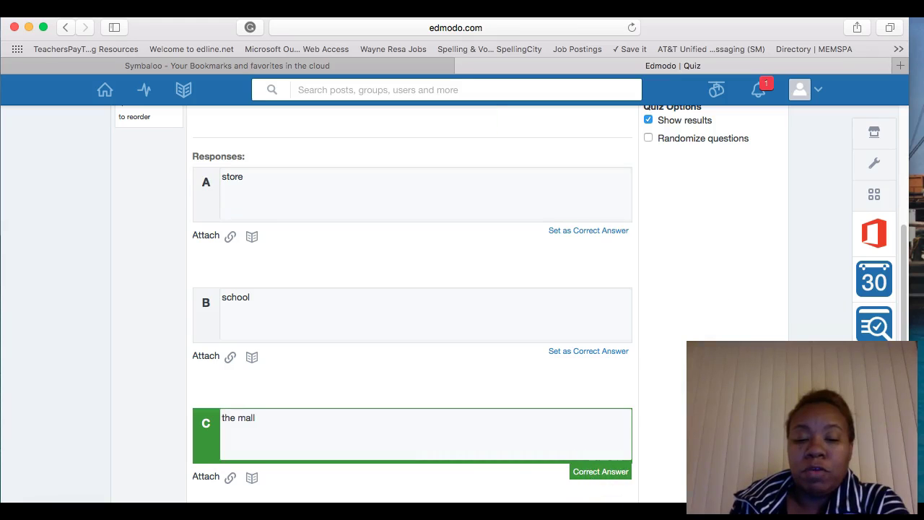
pyautogui.click(435, 425)
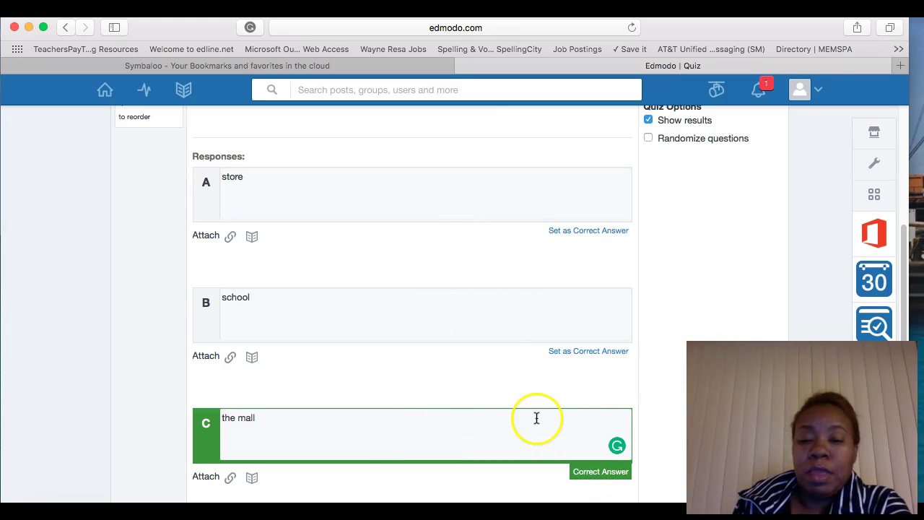
pyautogui.click(646, 176)
# Enable randomized question order for the Vocabulary Test quiz.
pyautogui.scroll(-1, 647, 176)
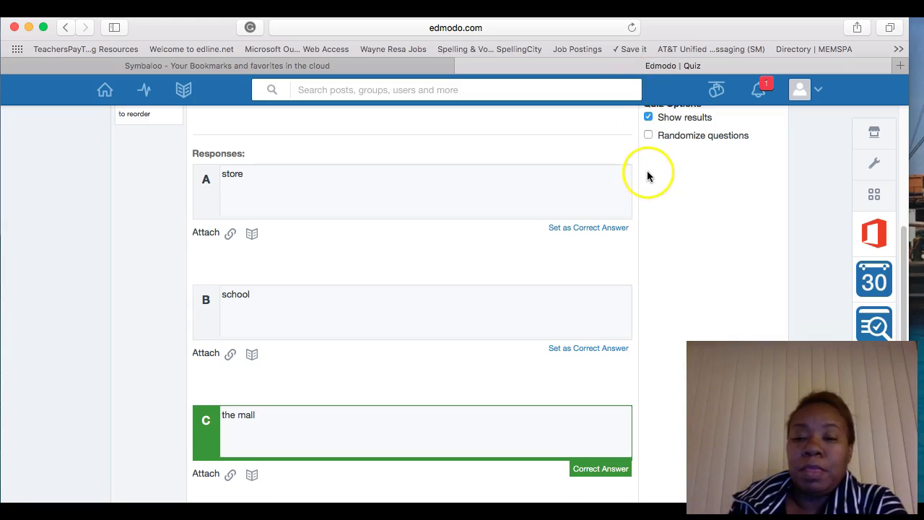
pyautogui.scroll(5, 569, 173)
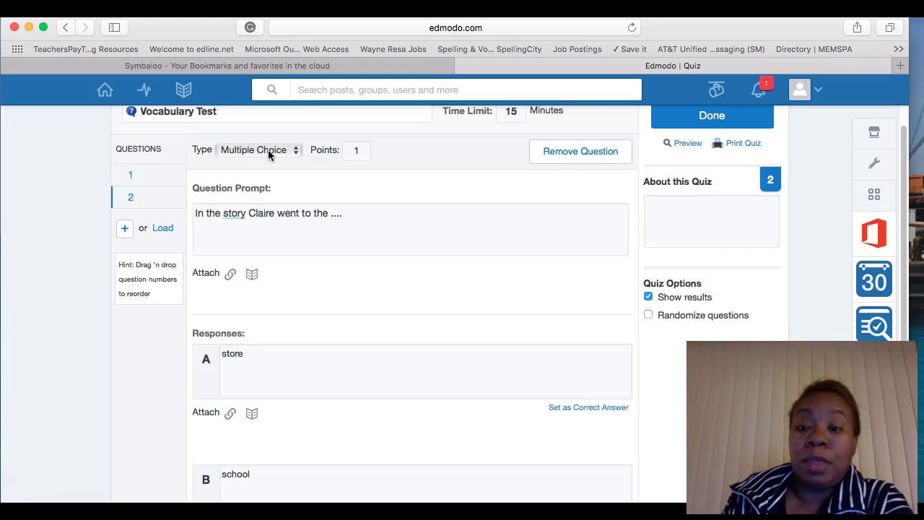
pyautogui.click(648, 316)
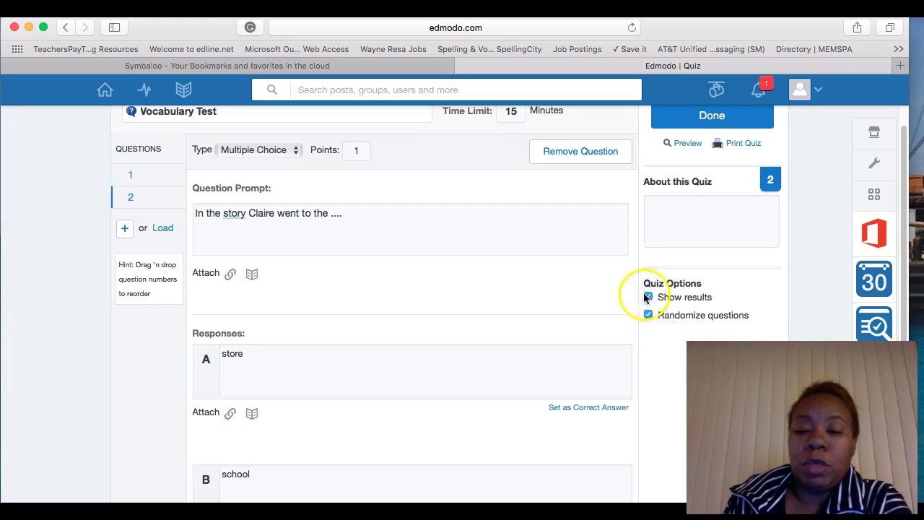
# View the printable version of the Vocabulary Test quiz and return to the home page.
pyautogui.click(731, 146)
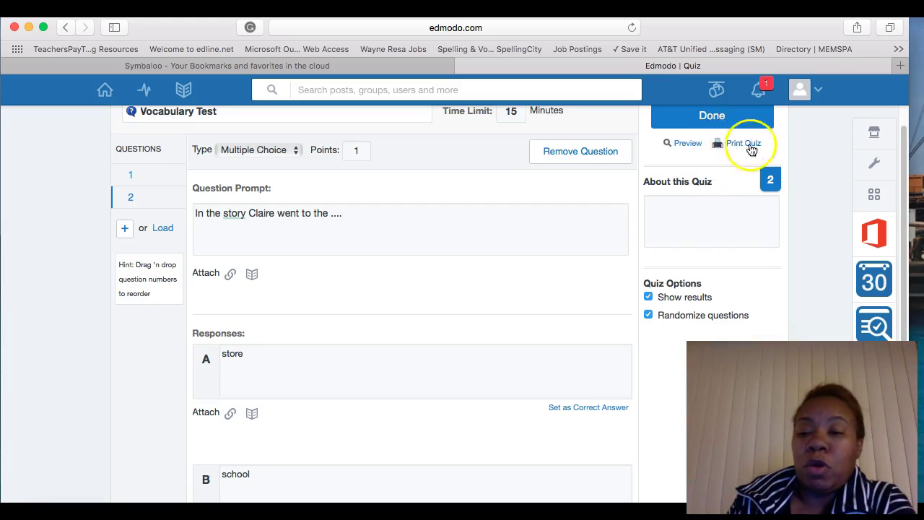
pyautogui.click(737, 147)
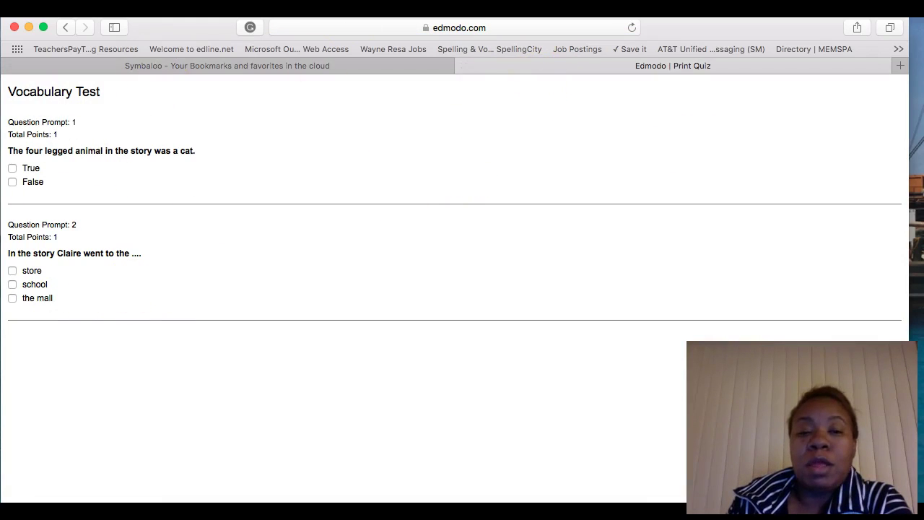
pyautogui.click(67, 28)
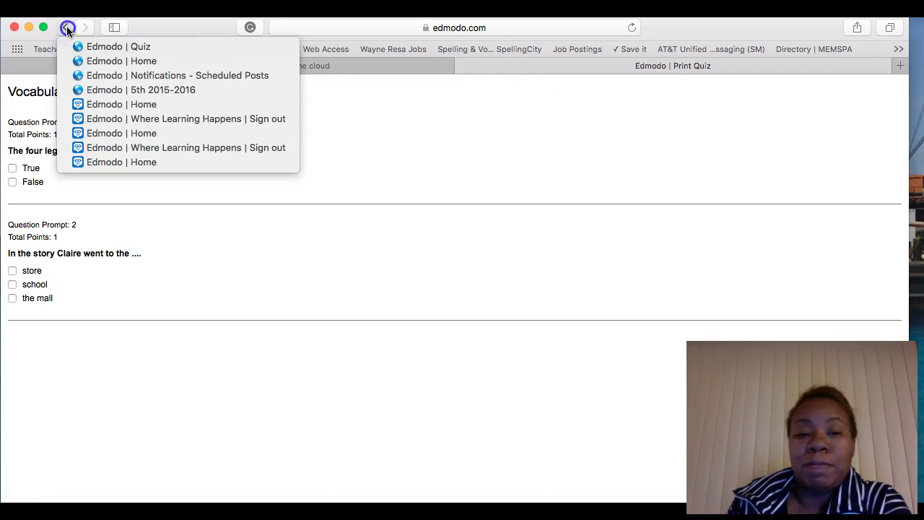
pyautogui.click(116, 62)
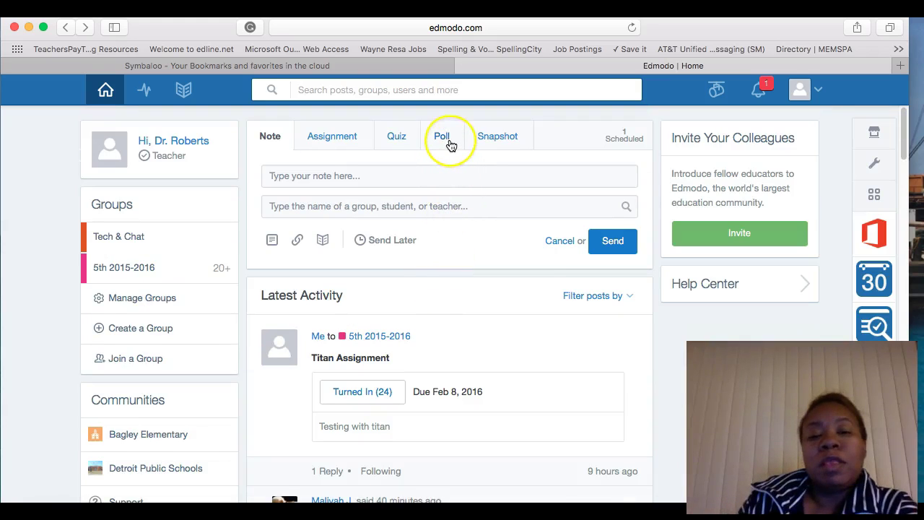
# Start a new poll with the question "Did you enjoy working on Titan Pad and Prodigygames.com yesterday?".
pyautogui.click(448, 140)
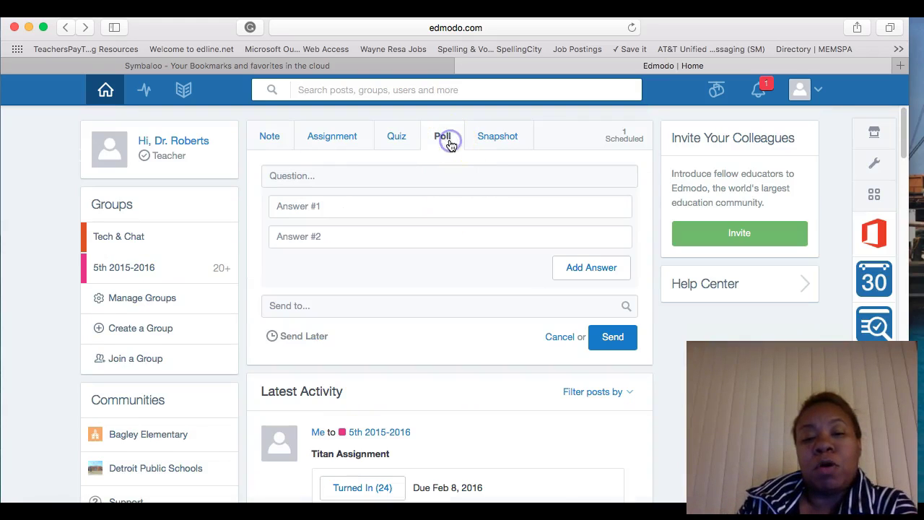
pyautogui.click(395, 179)
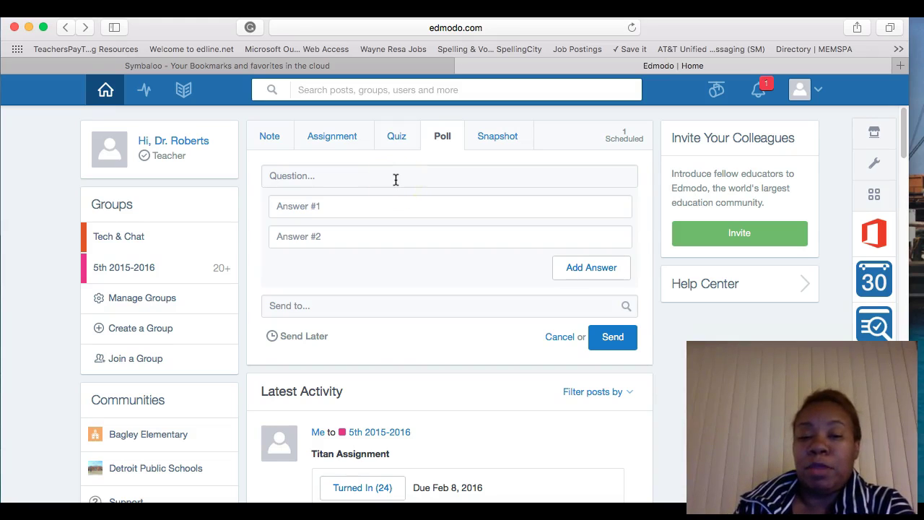
pyautogui.click(396, 179)
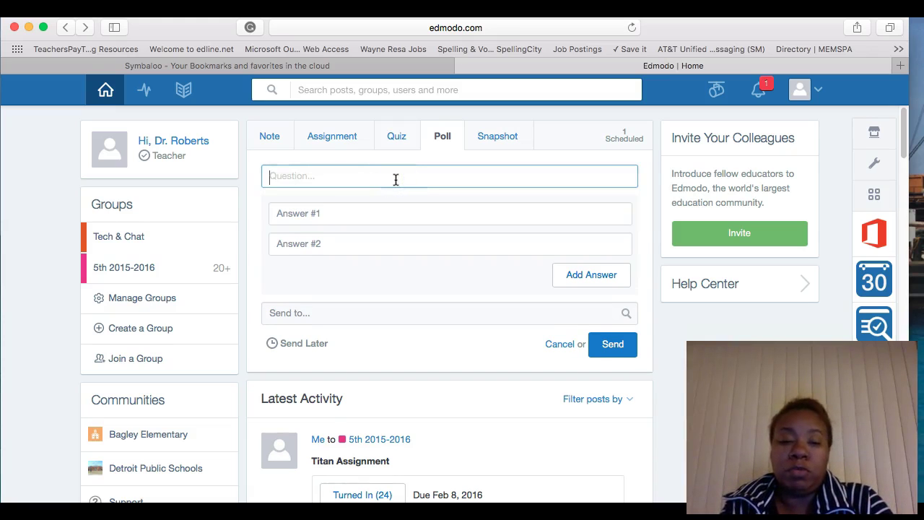
pyautogui.write('Did you enjo')
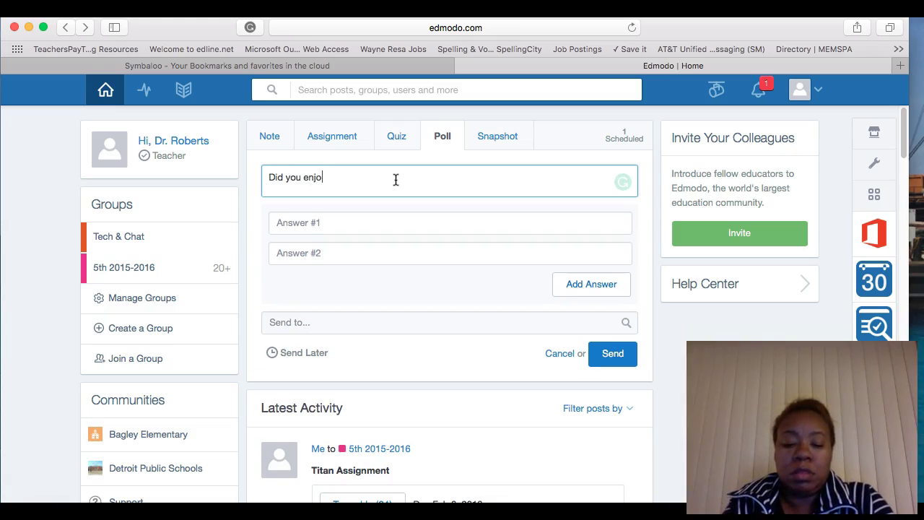
pyautogui.write('y w')
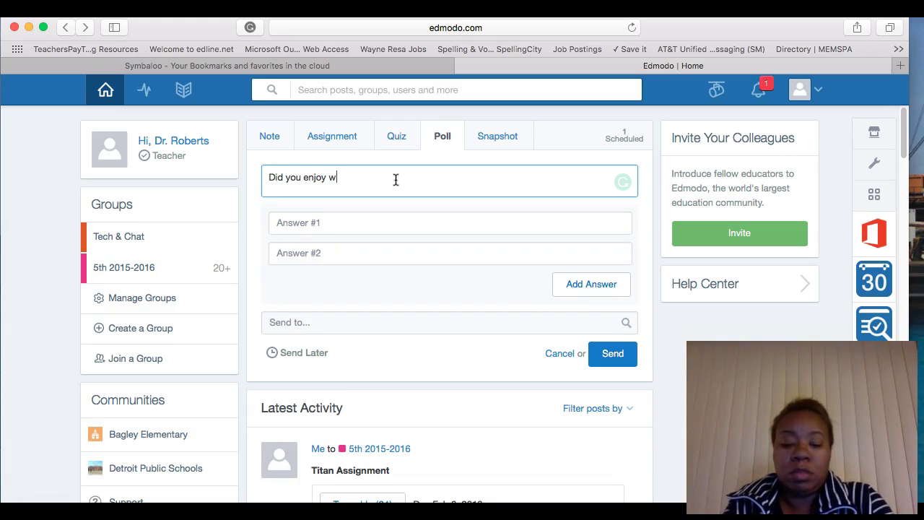
pyautogui.write('orking on Titan Pad an')
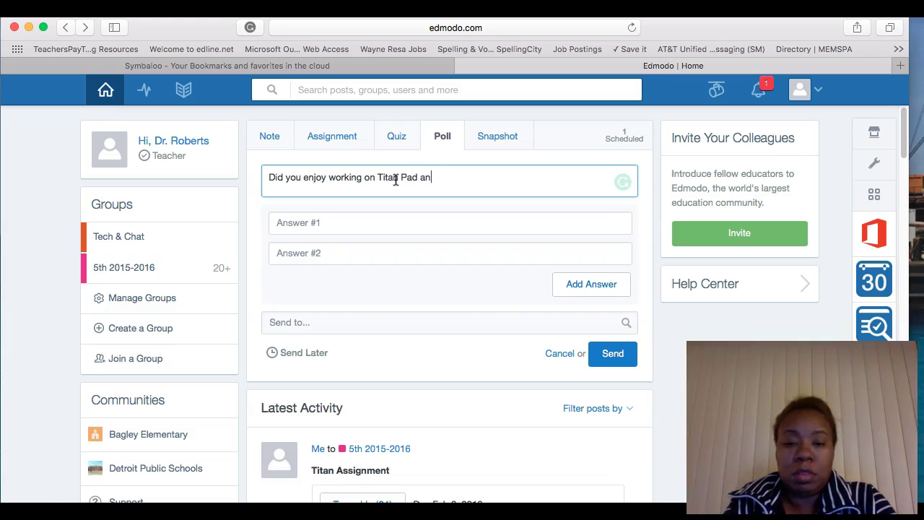
pyautogui.write('d Prodig')
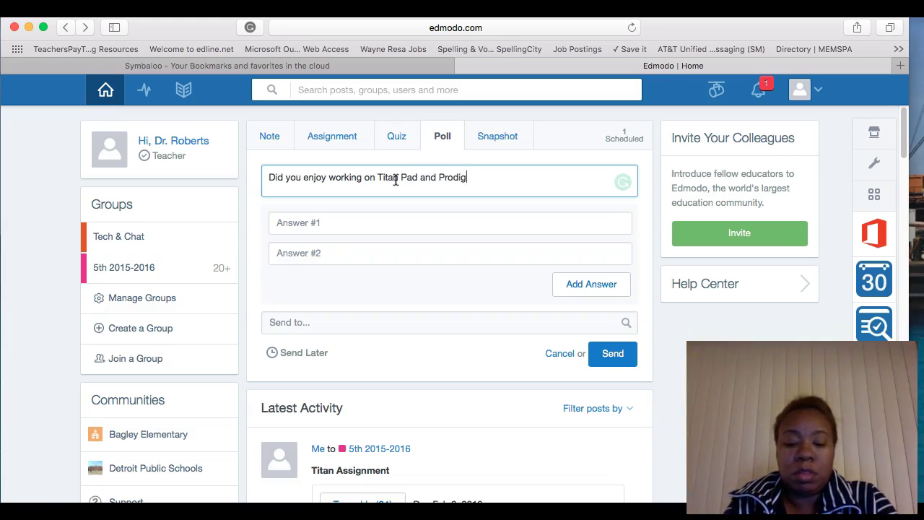
pyautogui.write('ygames,co')
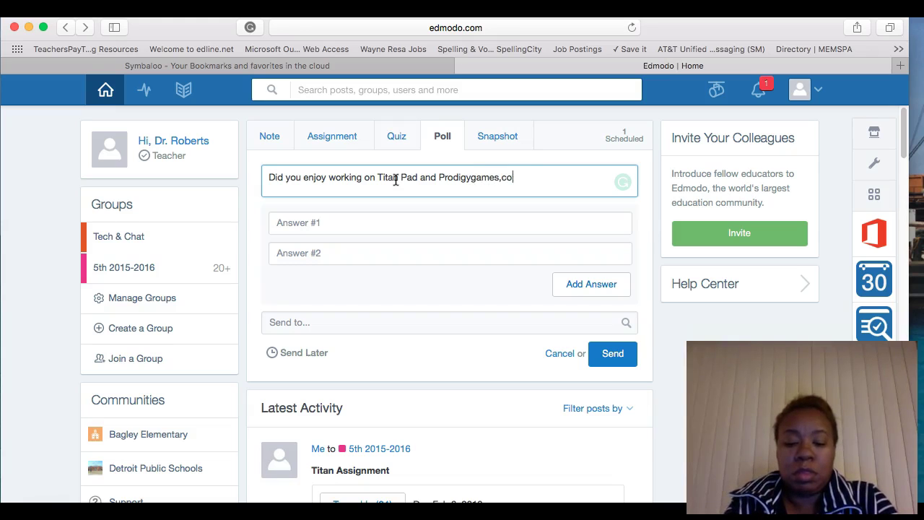
pyautogui.press('BackSpace')
pyautogui.press('BackSpace')
pyautogui.press('BackSpace')
pyautogui.press('BackSpace')
pyautogui.write('.com yesterday?')
# Enter "Yes" and "No" as the poll's answers and send the poll to the 5th 2015-2016 group.
pyautogui.click(310, 225)
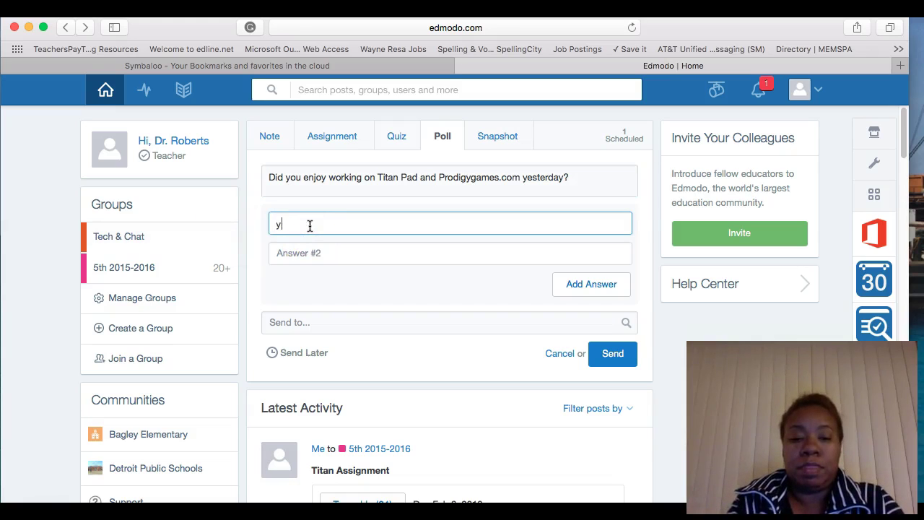
pyautogui.click(308, 247)
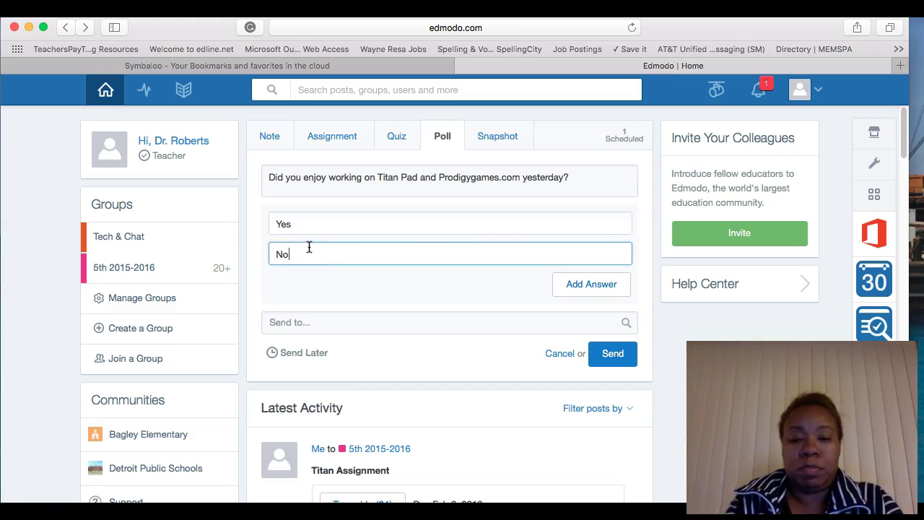
pyautogui.click(385, 329)
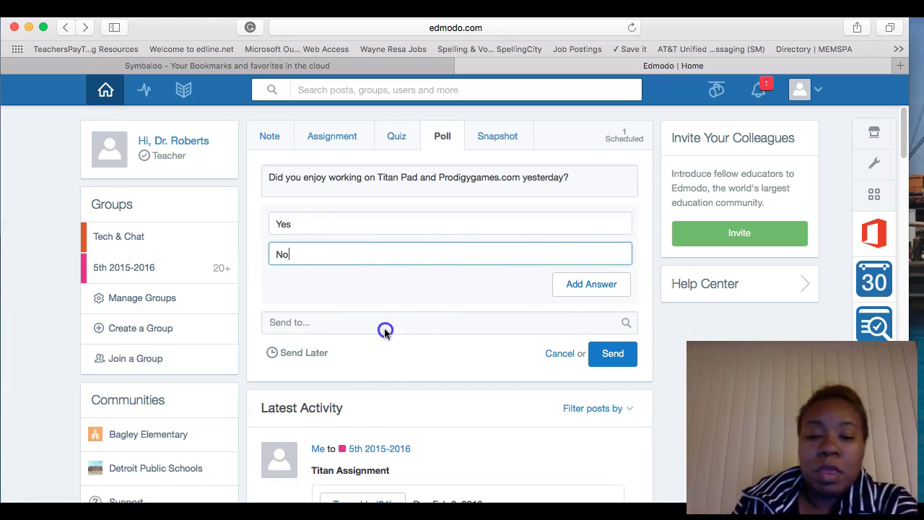
pyautogui.click(324, 326)
pyautogui.write('5th')
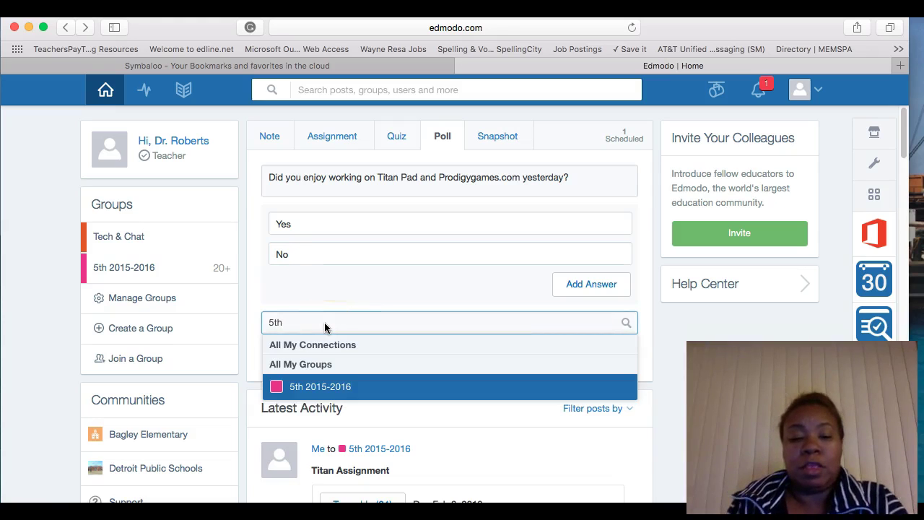
pyautogui.click(306, 387)
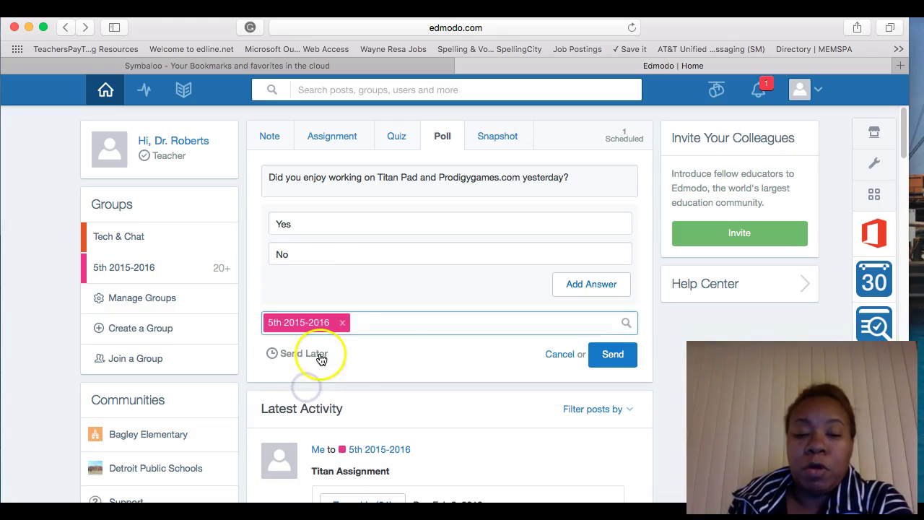
pyautogui.click(610, 361)
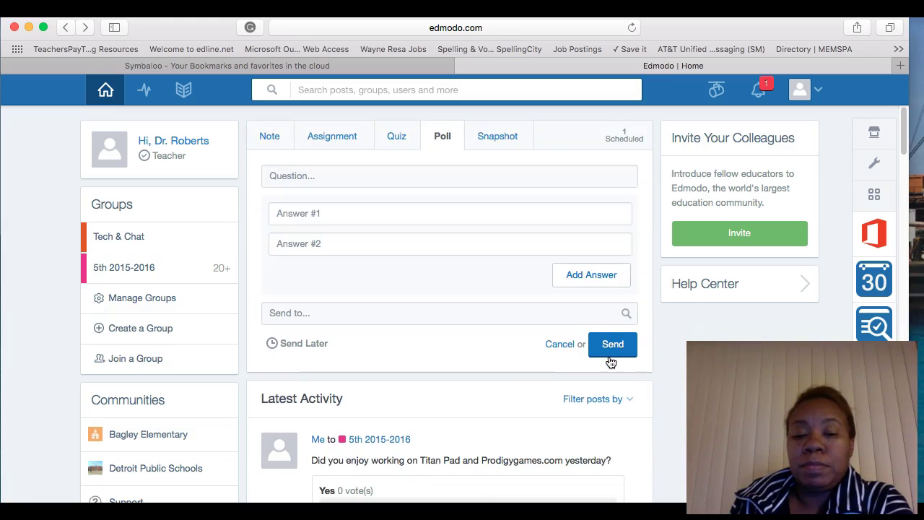
# Start a new Snapshot post and activate its group name entry.
pyautogui.click(503, 139)
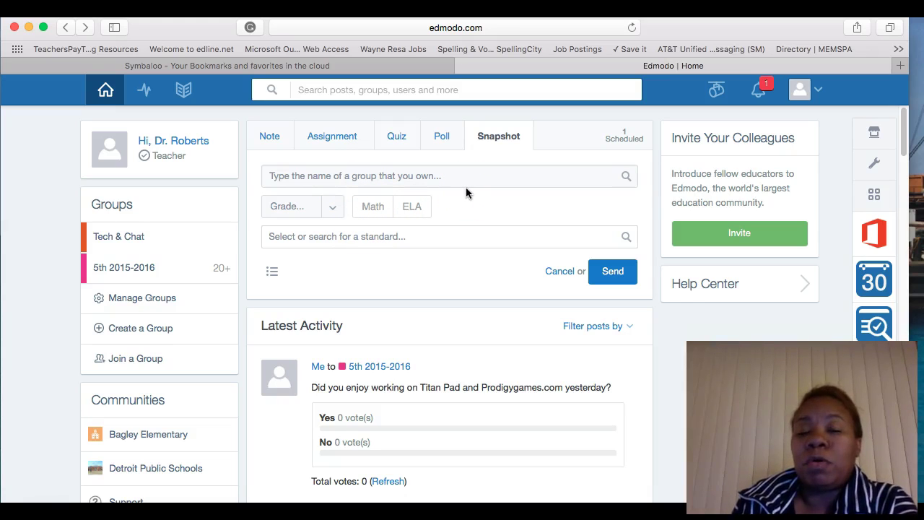
pyautogui.click(409, 180)
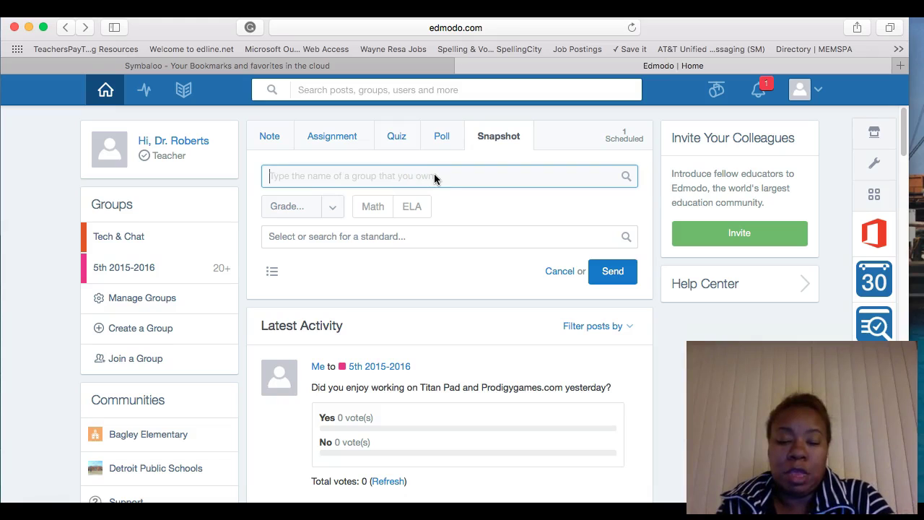
pyautogui.write('Reading')
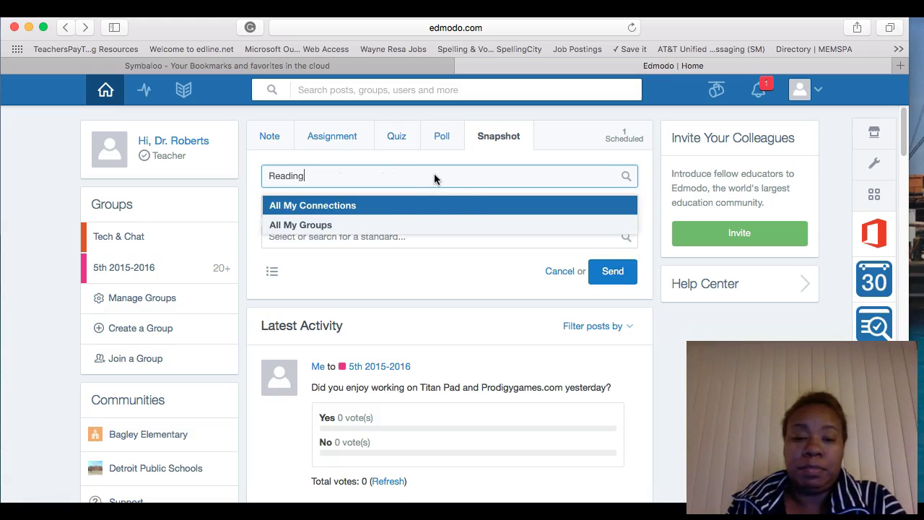
pyautogui.click(393, 225)
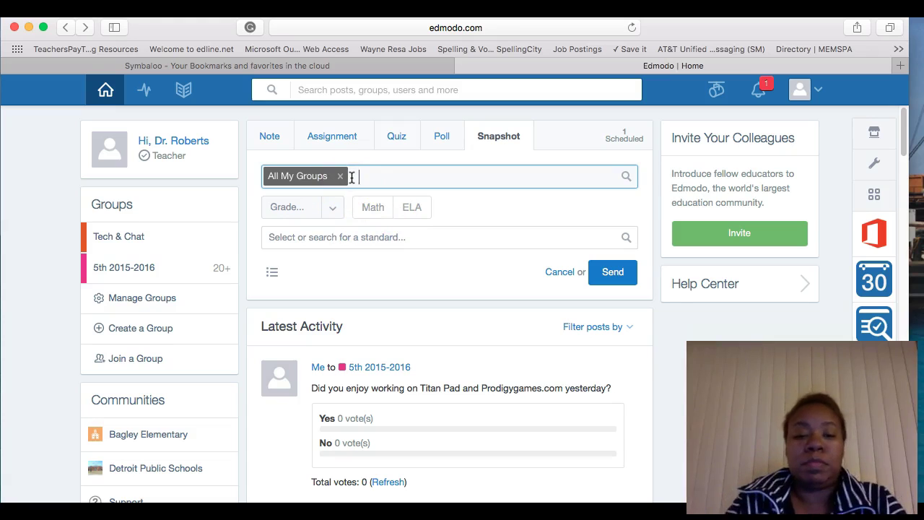
pyautogui.press('BackSpace')
# Address the Snapshot to the 5th 2015-2016 group and set it to ELA for 5th Grade.
pyautogui.write('5th')
pyautogui.click(324, 245)
pyautogui.click(408, 207)
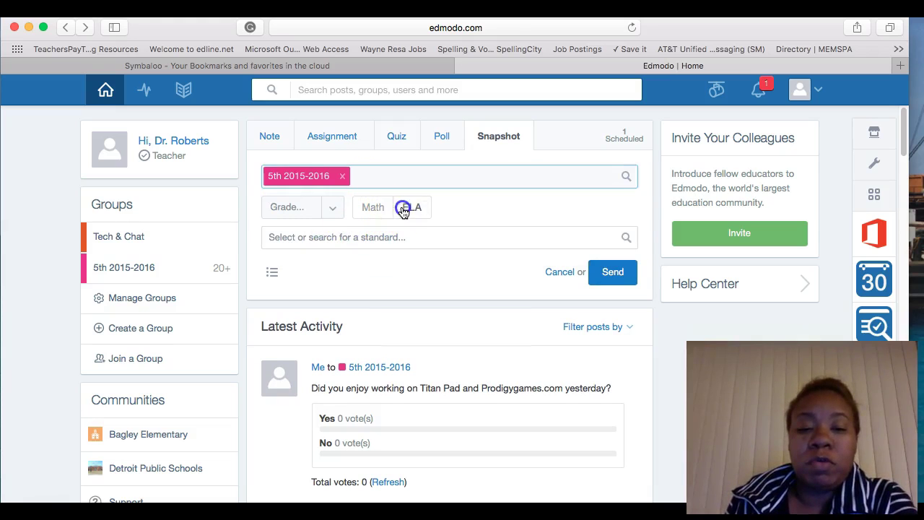
pyautogui.click(334, 208)
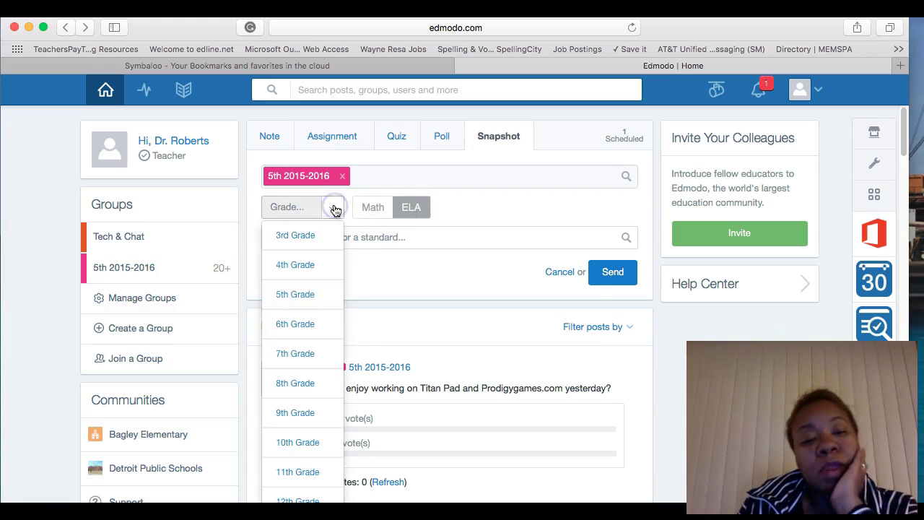
pyautogui.click(303, 306)
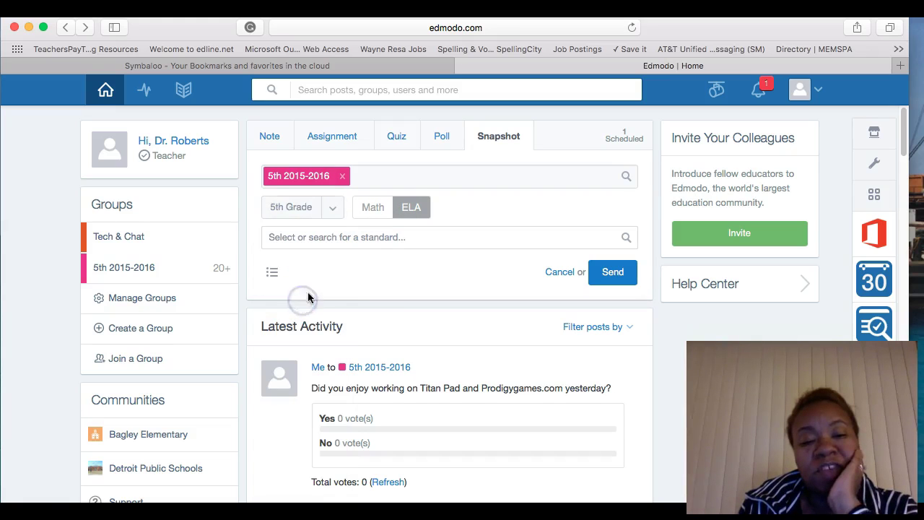
# Try adding Reading: Literature standard RL.3 to the Snapshot from the full standards list, and cancel the selection.
pyautogui.click(359, 241)
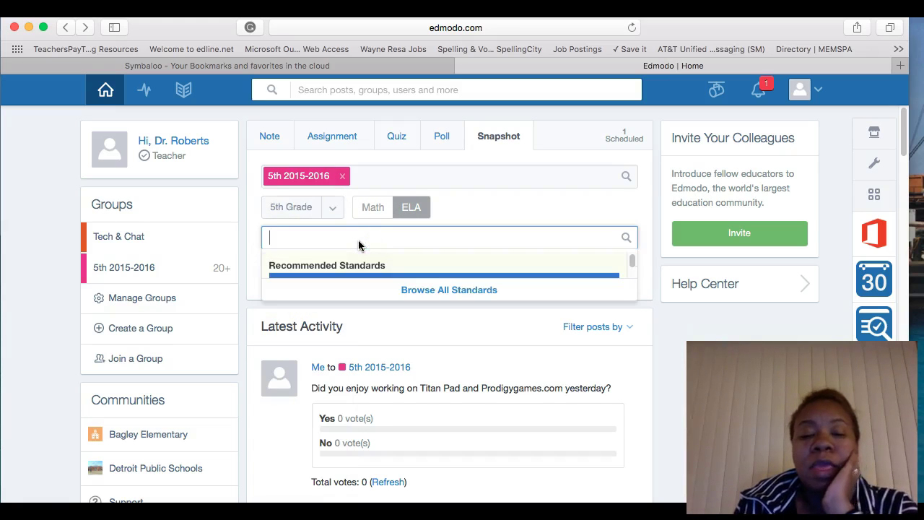
pyautogui.click(407, 290)
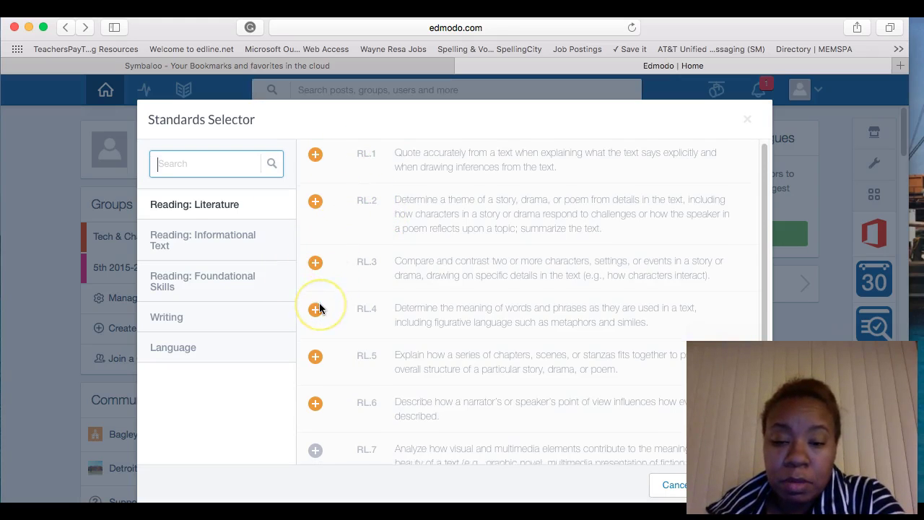
pyautogui.scroll(-2, 319, 302)
pyautogui.scroll(-1, 321, 310)
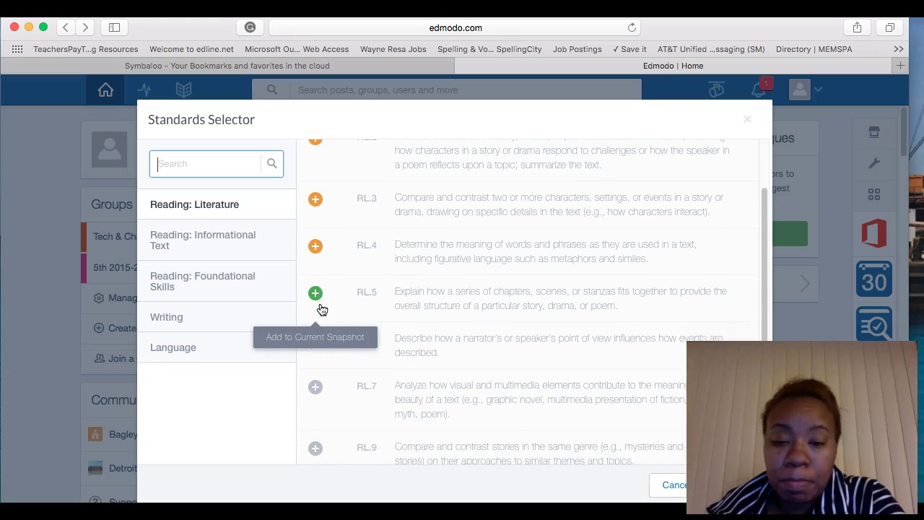
pyautogui.scroll(2, 321, 309)
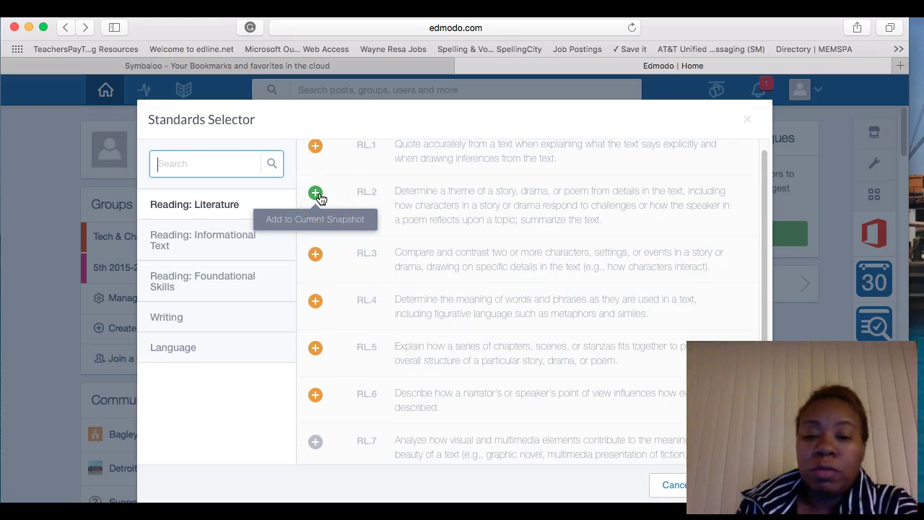
pyautogui.click(315, 254)
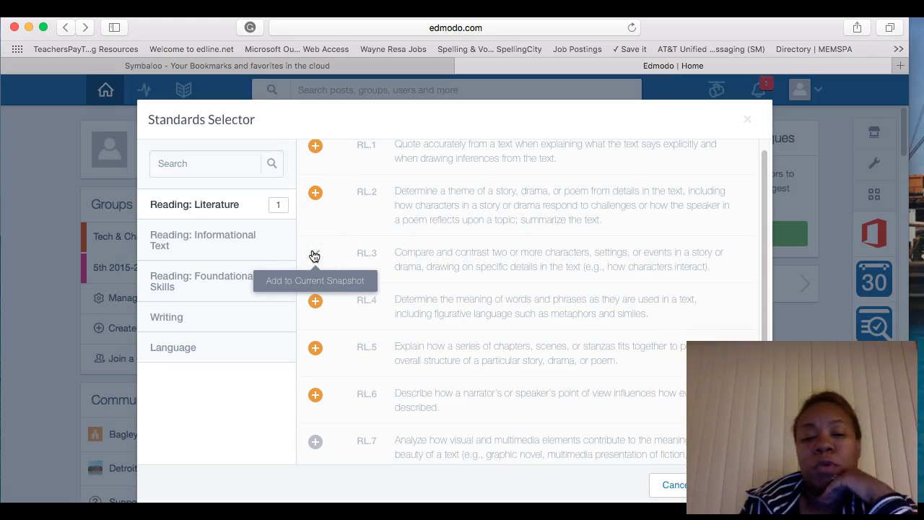
pyautogui.scroll(-1, 487, 276)
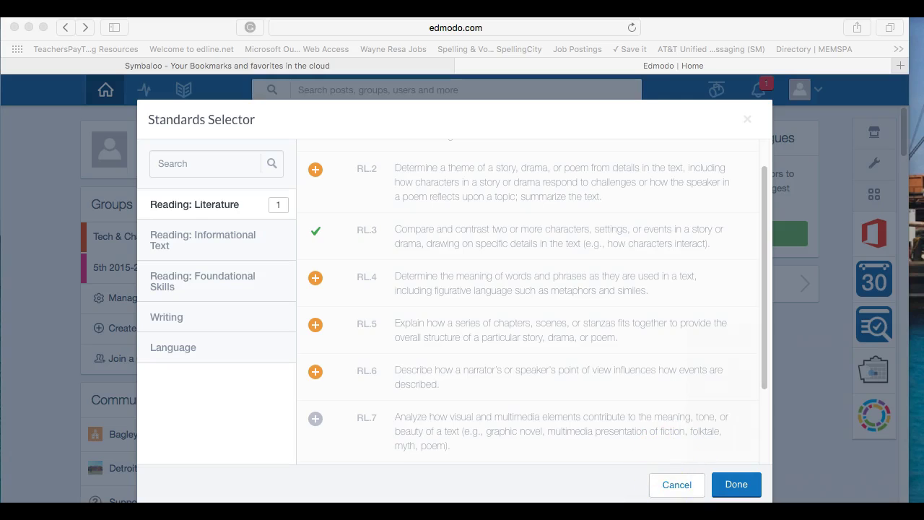
pyautogui.click(676, 487)
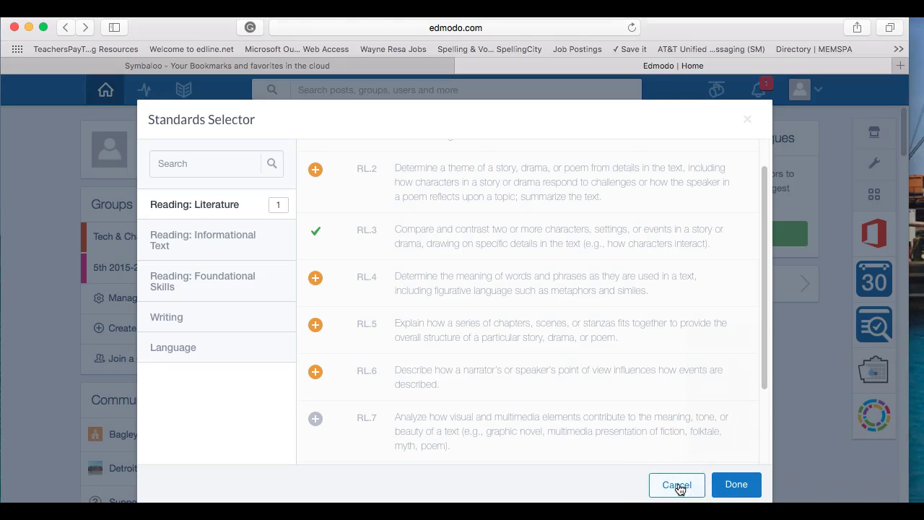